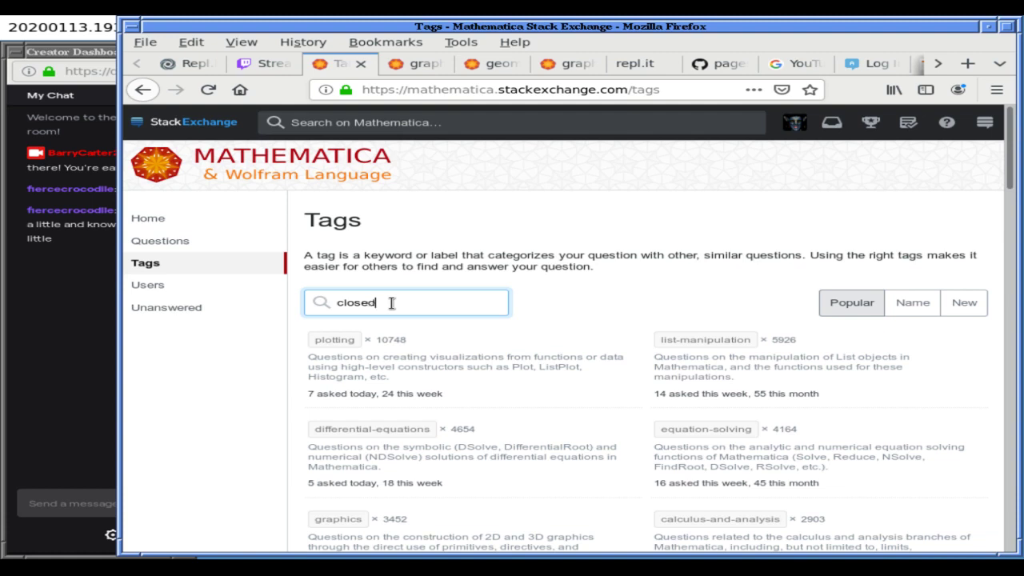
# - Filter the Mathematica tag list by "closed-form" and clear the filter after checking the matches
pyautogui.write('-form')
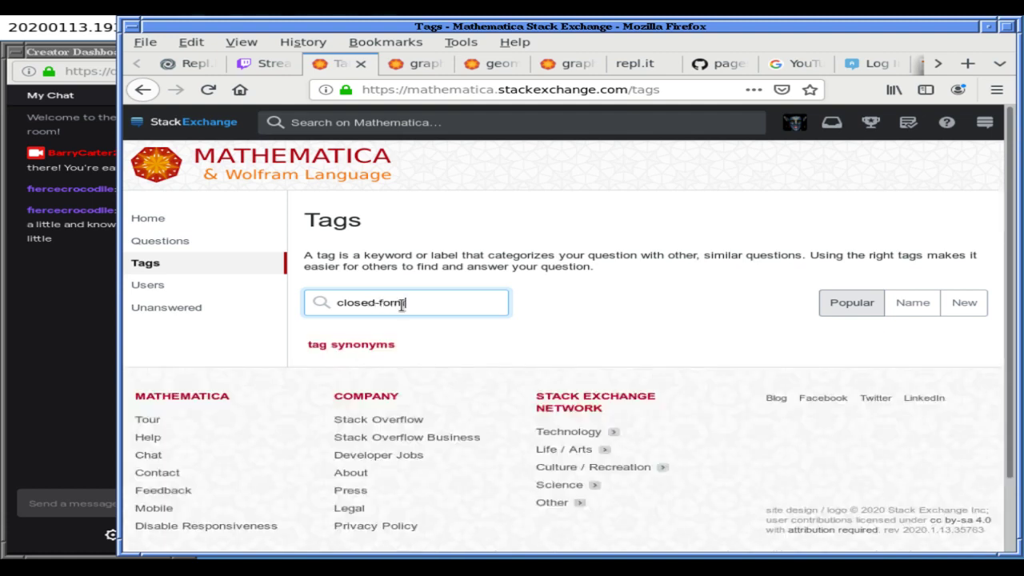
pyautogui.press('BackSpace')
pyautogui.press('BackSpace')
pyautogui.press('BackSpace')
pyautogui.press('BackSpace')
pyautogui.press('BackSpace')
pyautogui.press('BackSpace')
pyautogui.press('BackSpace')
pyautogui.press('BackSpace')
pyautogui.press('BackSpace')
pyautogui.press('BackSpace')
pyautogui.press('BackSpace')
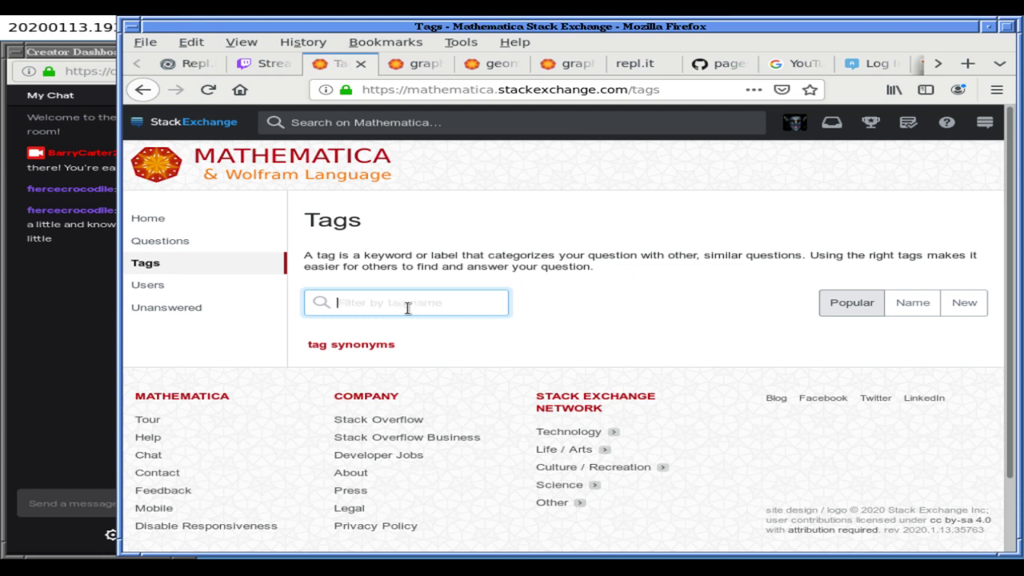
# - Check the tag list for tags matching "great" and empty the filter again
pyautogui.write('great')
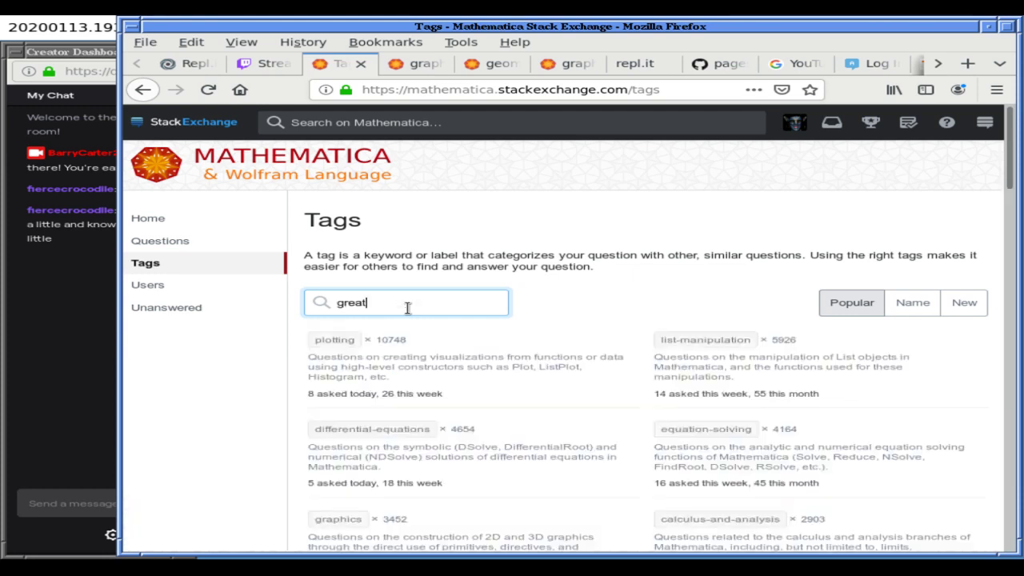
pyautogui.press('BackSpace')
pyautogui.press('BackSpace')
pyautogui.press('BackSpace')
pyautogui.press('BackSpace')
pyautogui.press('BackSpace')
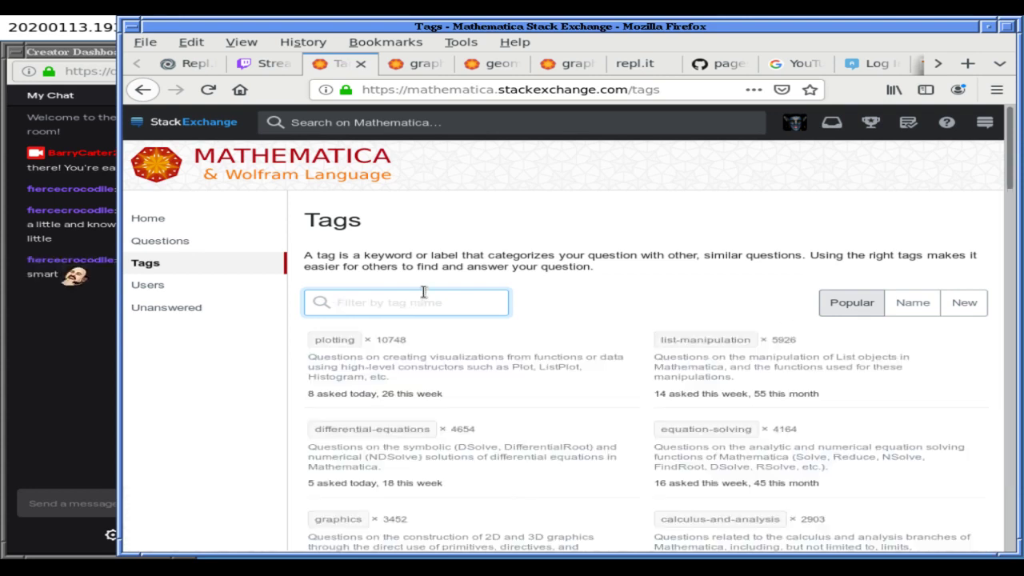
# - Filter the tag list by "geograp" and open the questions tagged geography
pyautogui.click(104, 296)
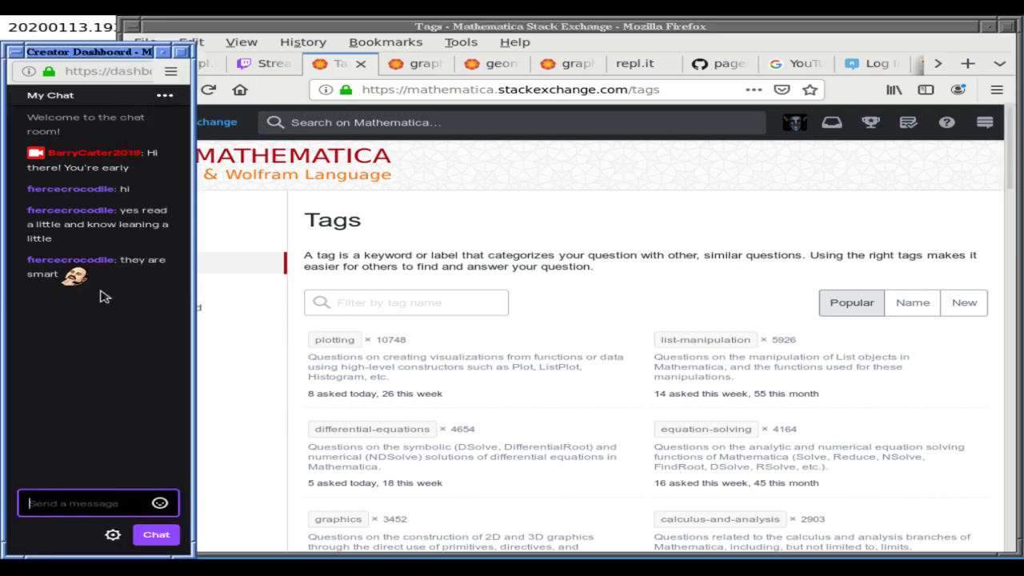
pyautogui.click(339, 301)
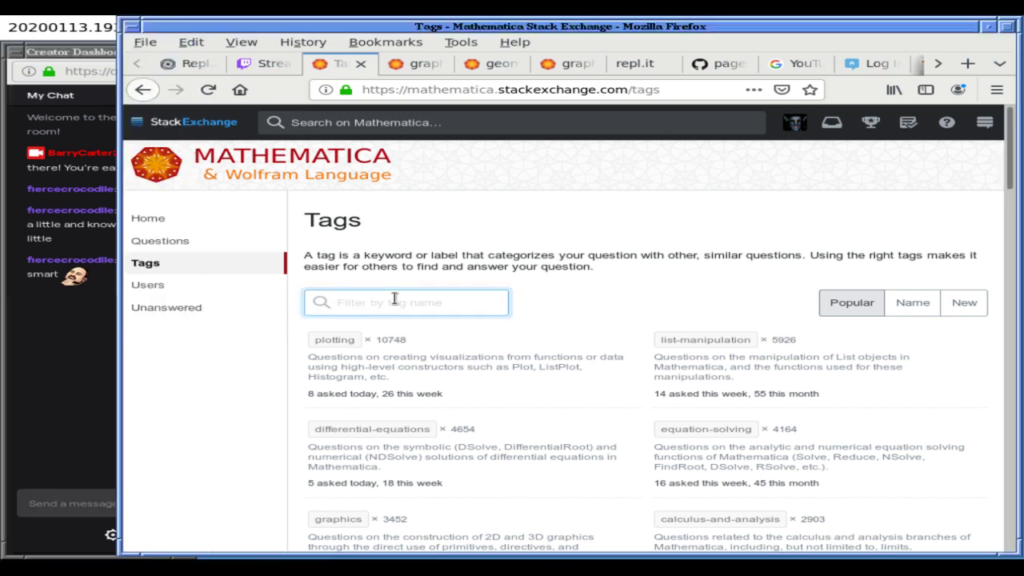
pyautogui.write('geograp')
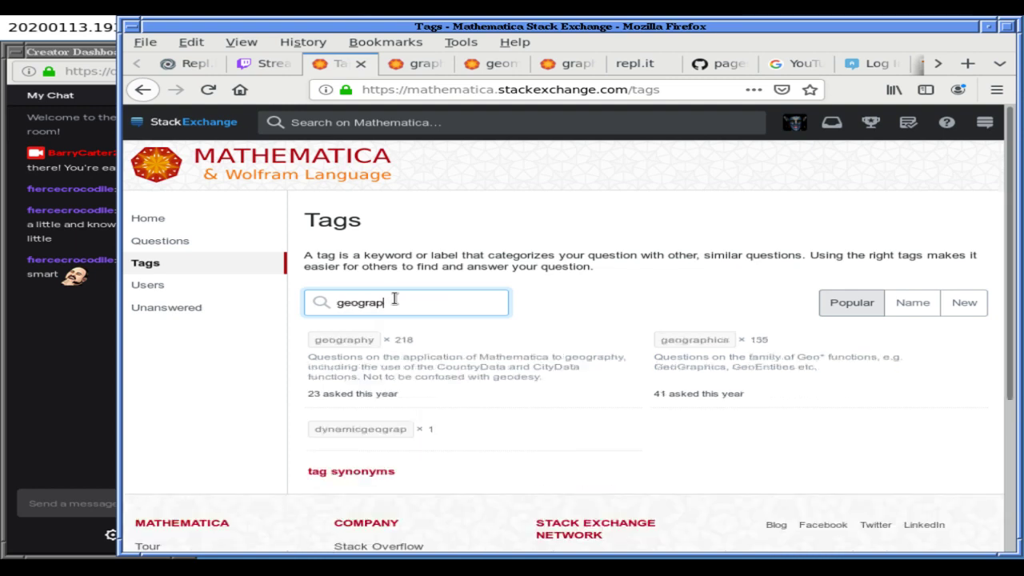
pyautogui.click(342, 341)
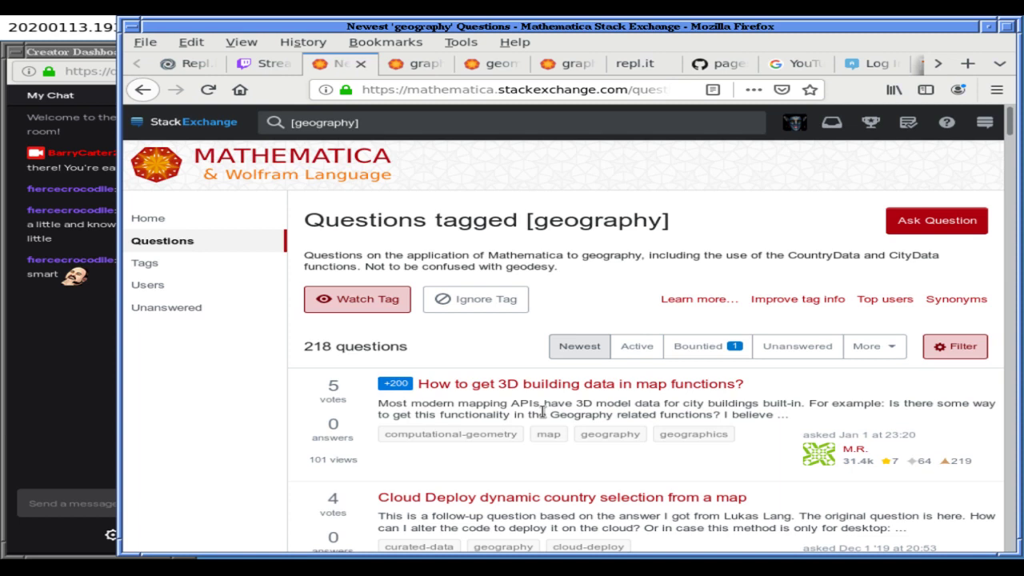
# - Show the filter and sorting options for the geography questions and look over the list
pyautogui.click(958, 348)
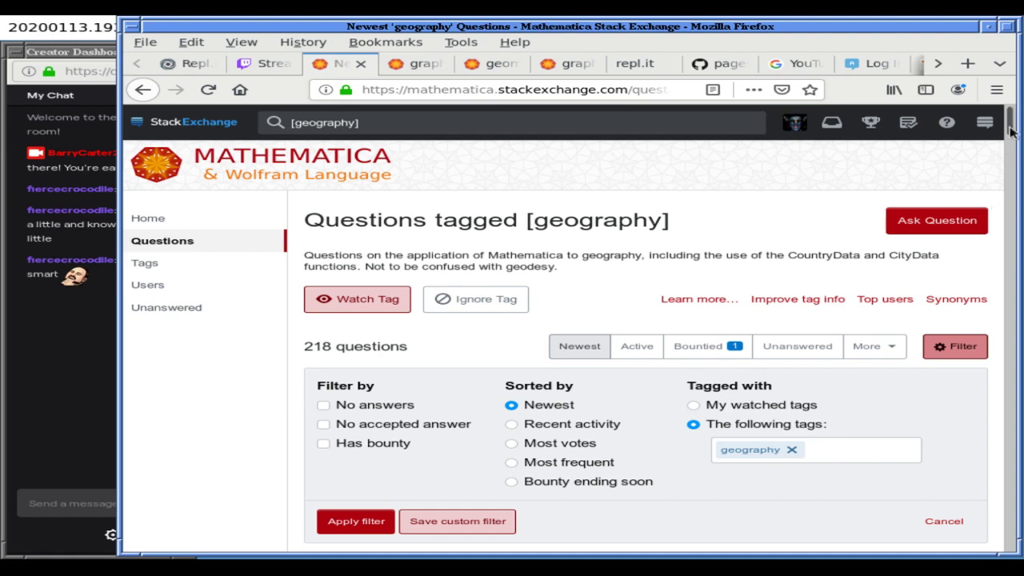
pyautogui.scroll(-3, 1009, 137)
pyautogui.scroll(-1, 1009, 137)
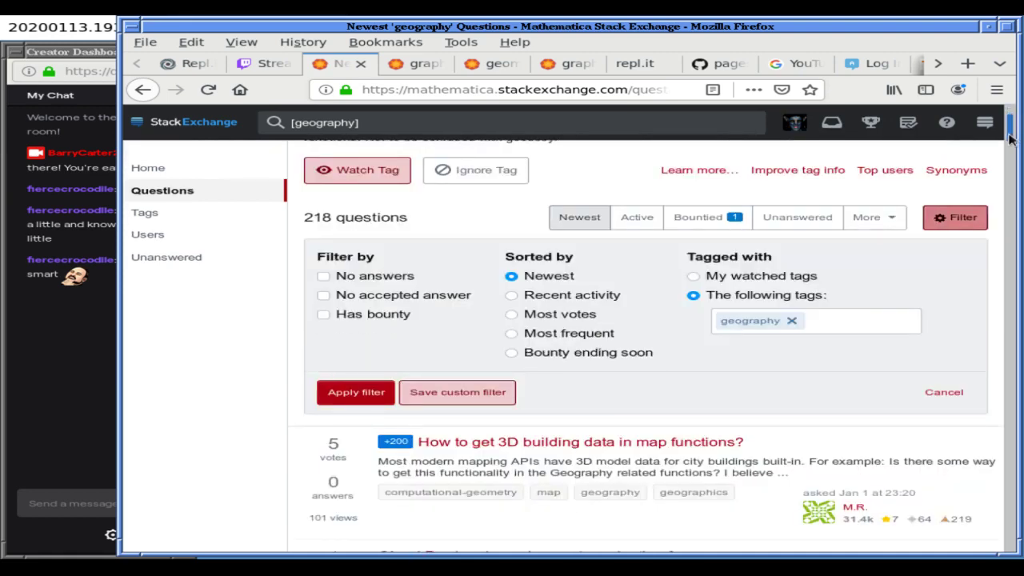
pyautogui.moveTo(1009, 137); pyautogui.dragTo(1009, 128)
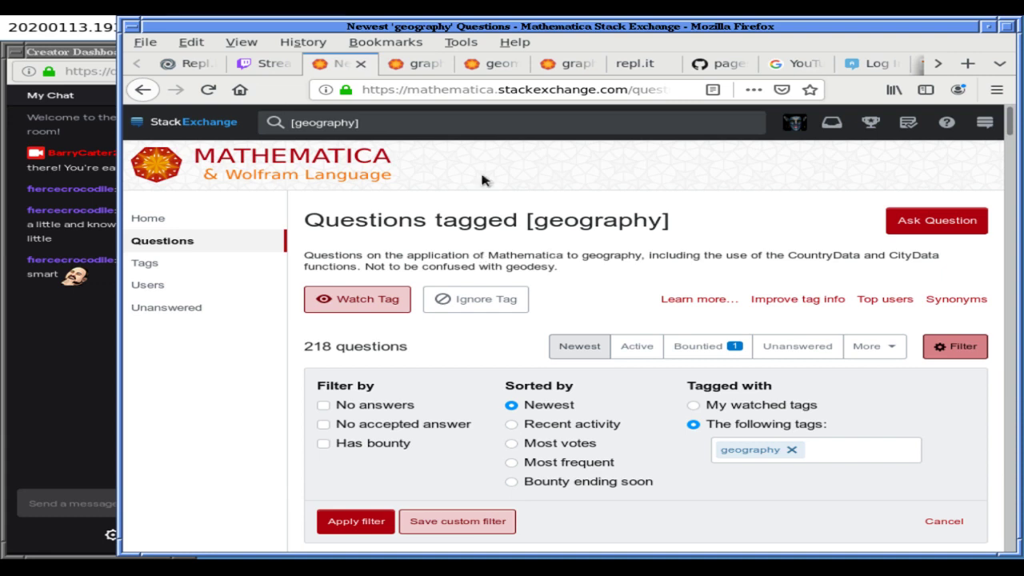
# - Switch to the question on equally spaced points on a great circle arc and open the first comment's "this" link in a new tab
pyautogui.click(497, 67)
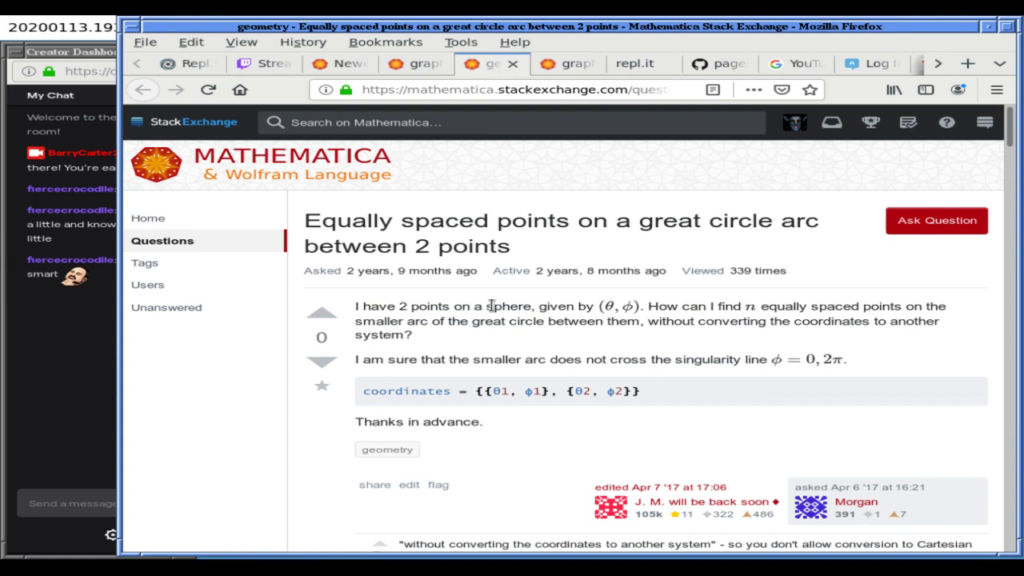
pyautogui.scroll(-5, 492, 308)
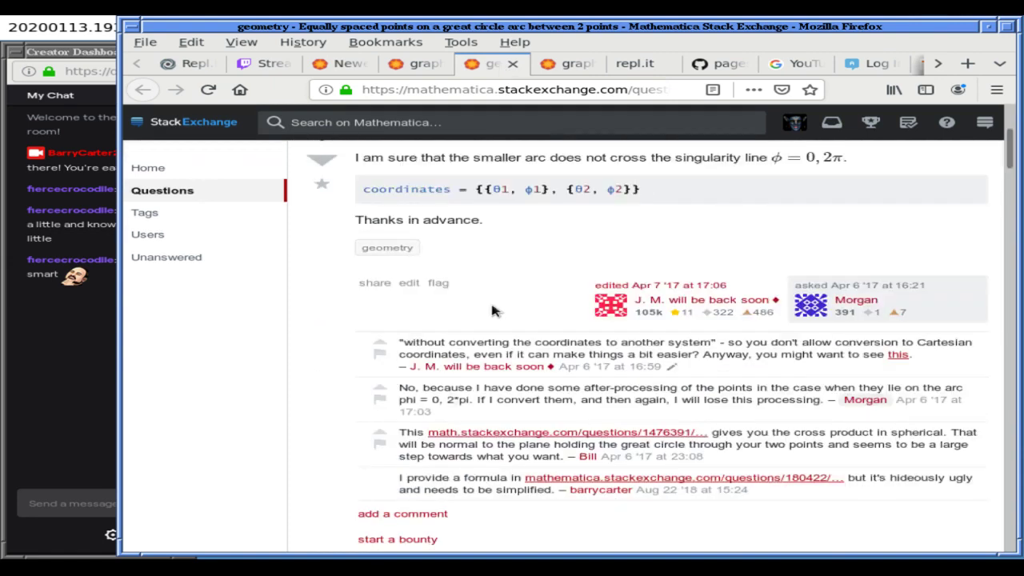
pyautogui.scroll(-1, 492, 311)
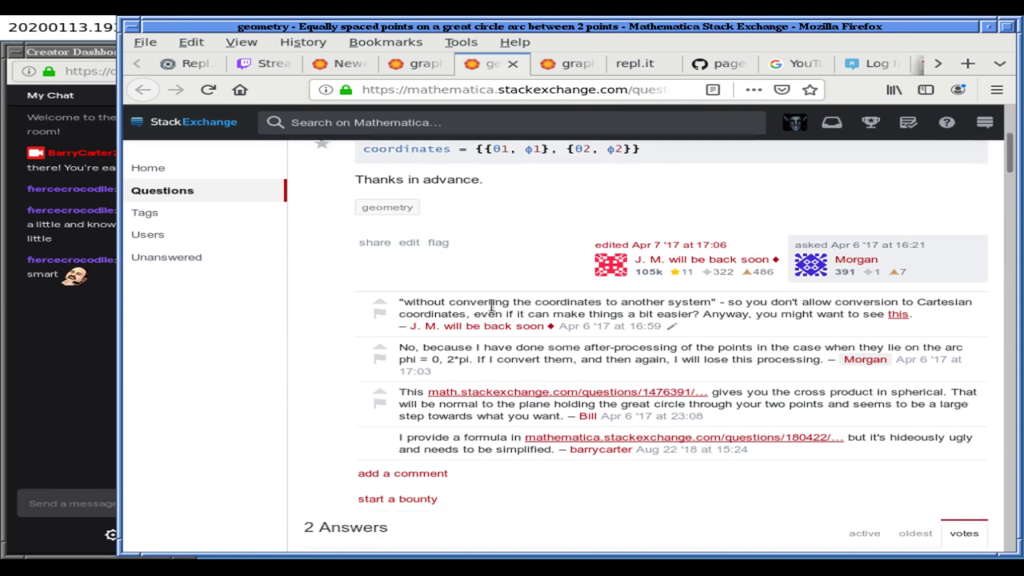
pyautogui.rightClick(902, 316)
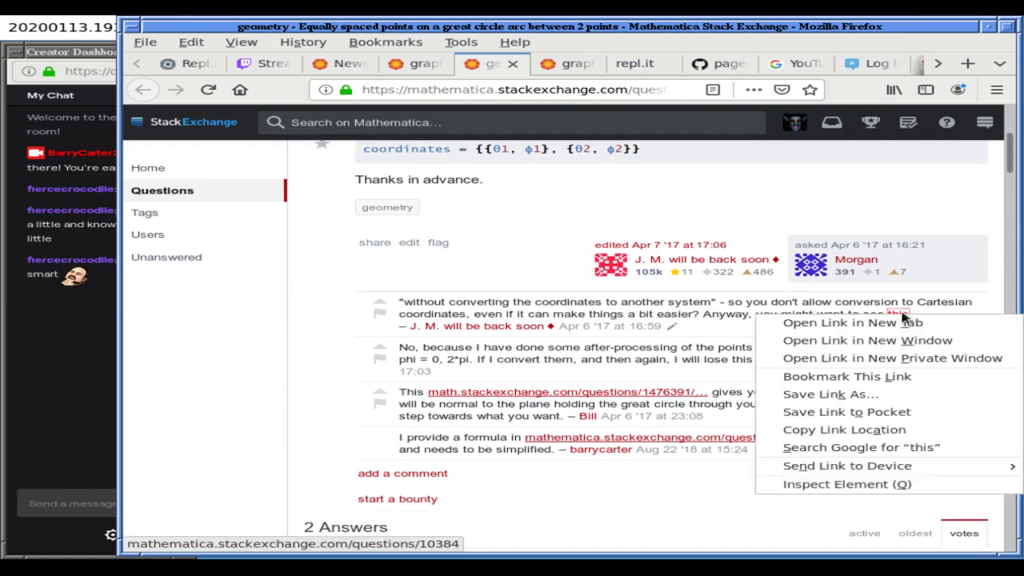
pyautogui.click(860, 321)
pyautogui.click(564, 508)
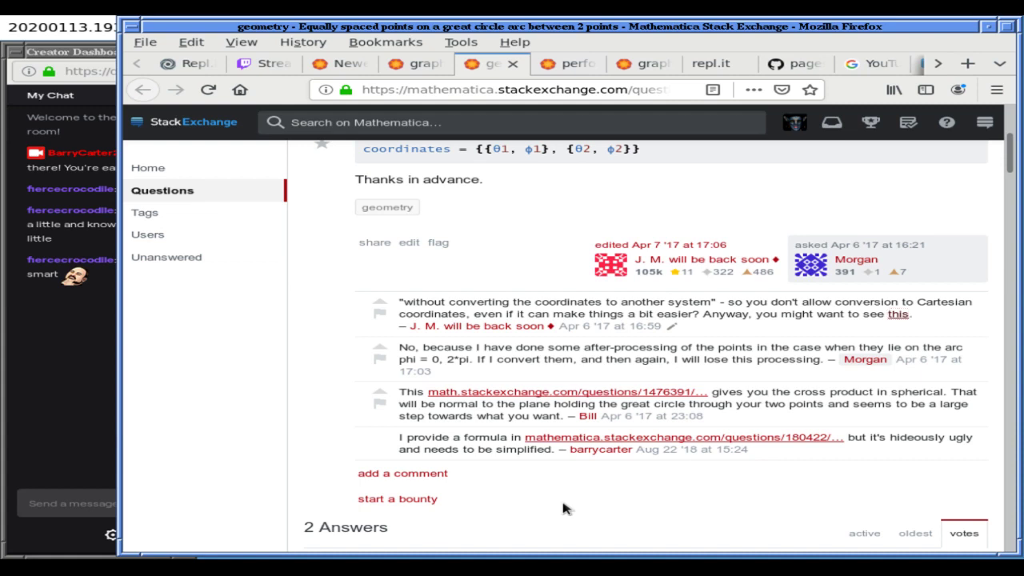
# - Open the "here" link in the top answer's slerping explanation in a new tab
pyautogui.scroll(-5, 564, 509)
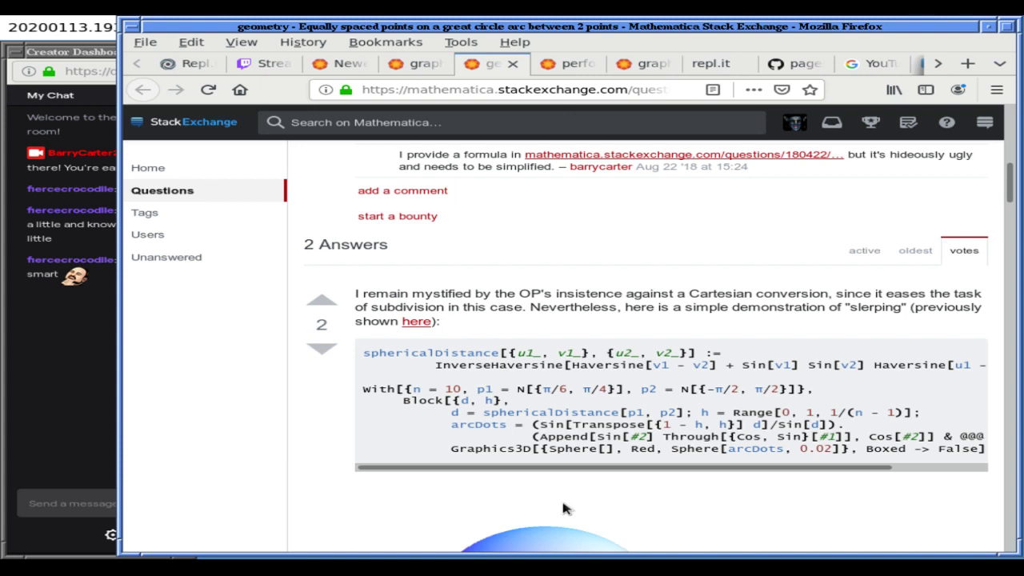
pyautogui.scroll(-1, 563, 508)
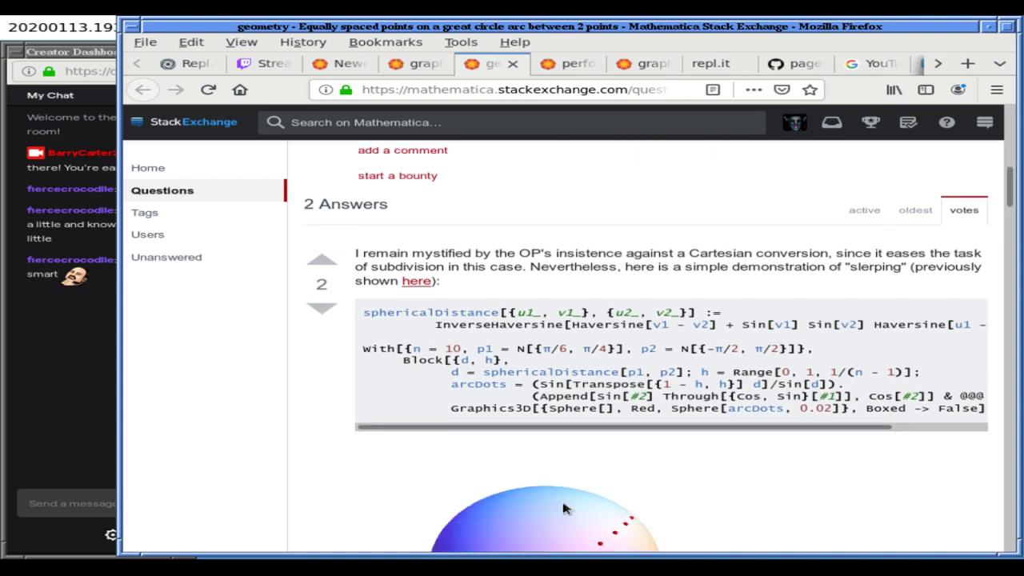
pyautogui.rightClick(416, 281)
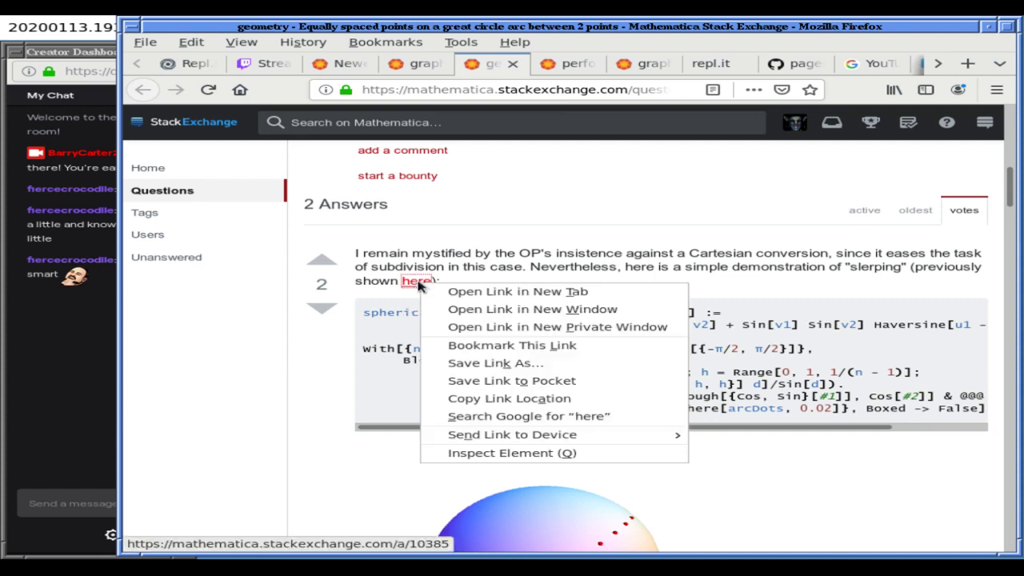
pyautogui.press('t')
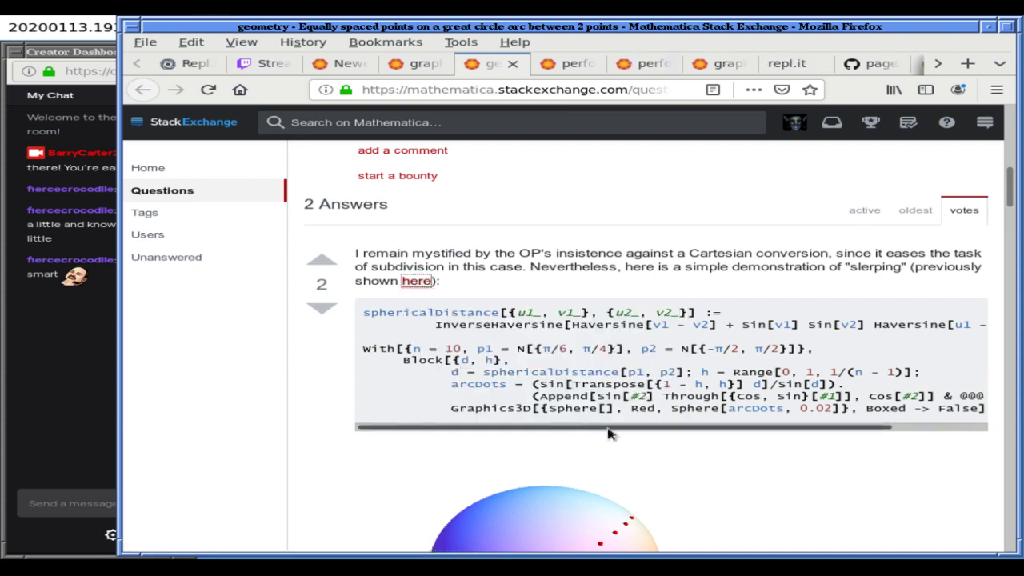
# - Examine the code, sphere plots and comments in both answers about equally spaced points on a great circle arc
pyautogui.scroll(-3, 614, 435)
pyautogui.scroll(-4, 615, 434)
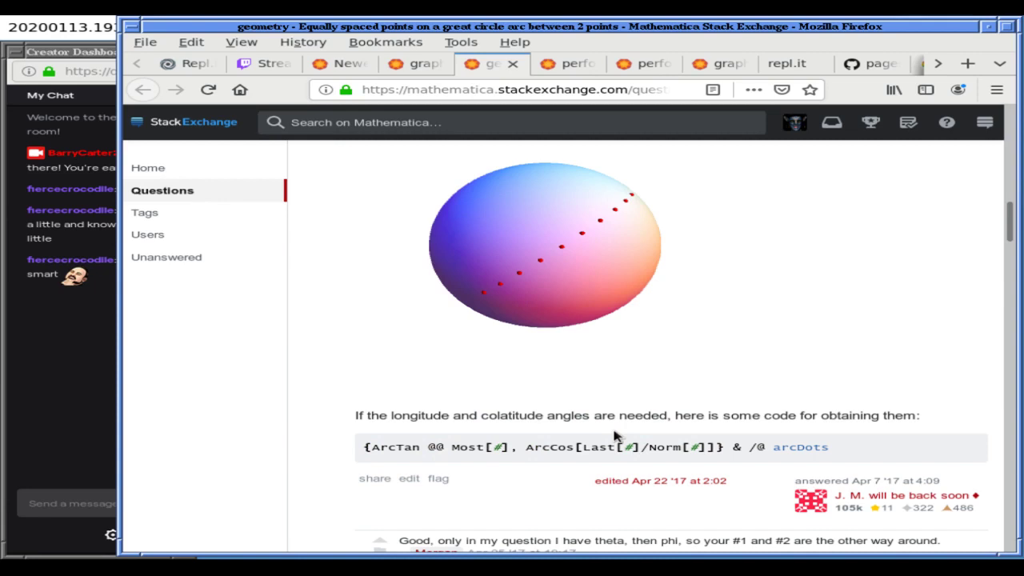
pyautogui.scroll(-1, 615, 434)
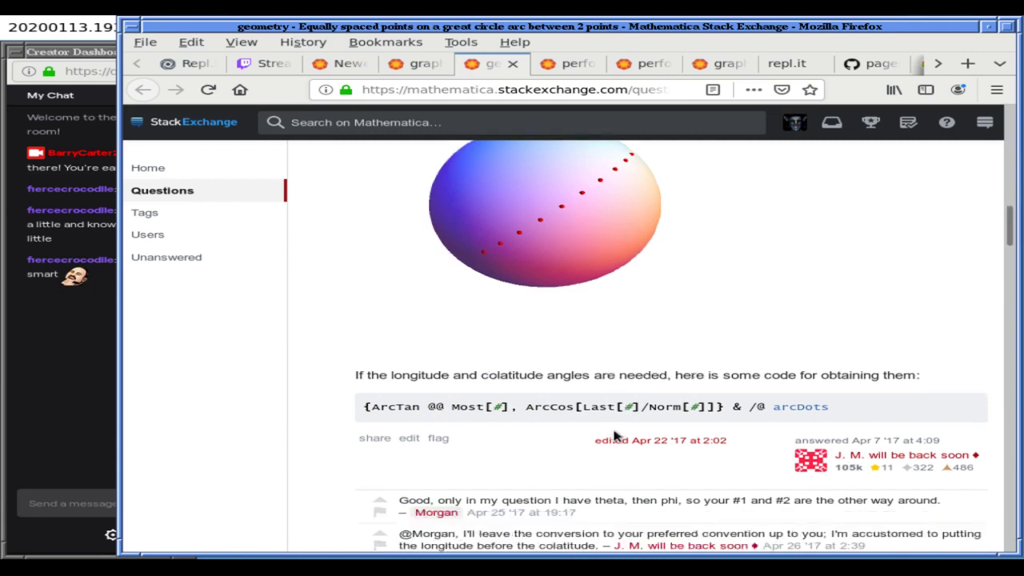
pyautogui.scroll(-1, 614, 435)
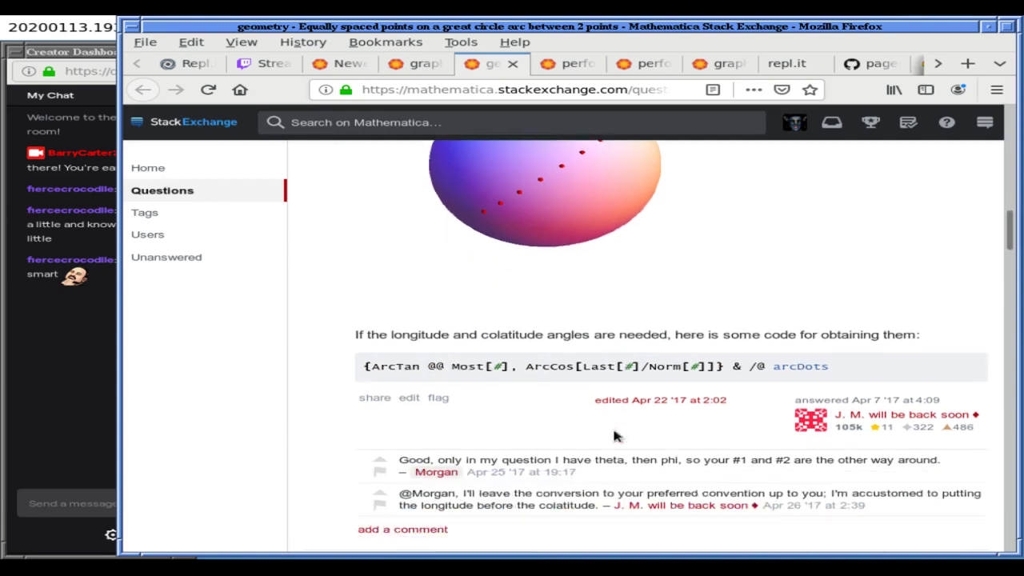
pyautogui.scroll(-6, 615, 436)
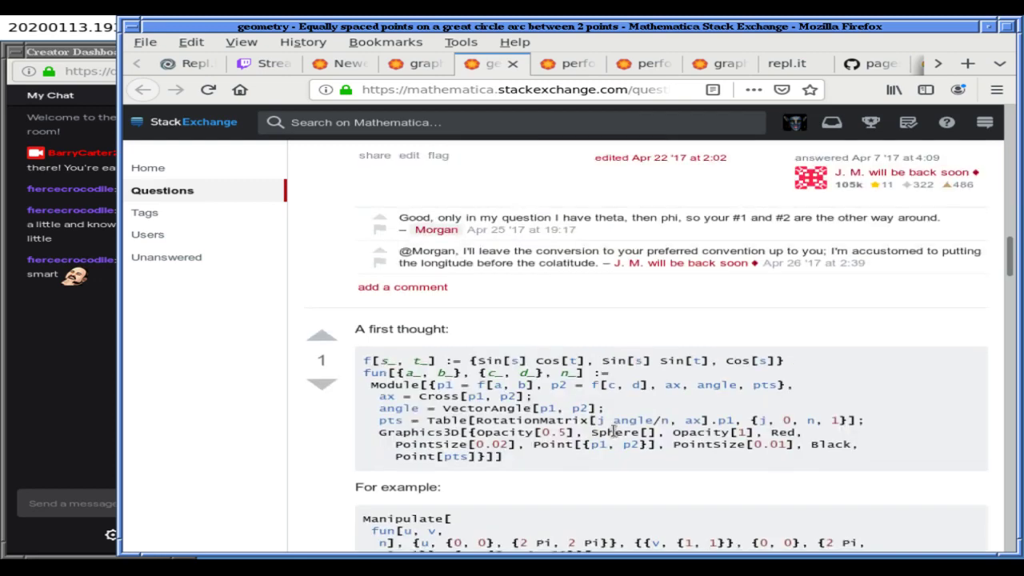
pyautogui.scroll(-9, 614, 431)
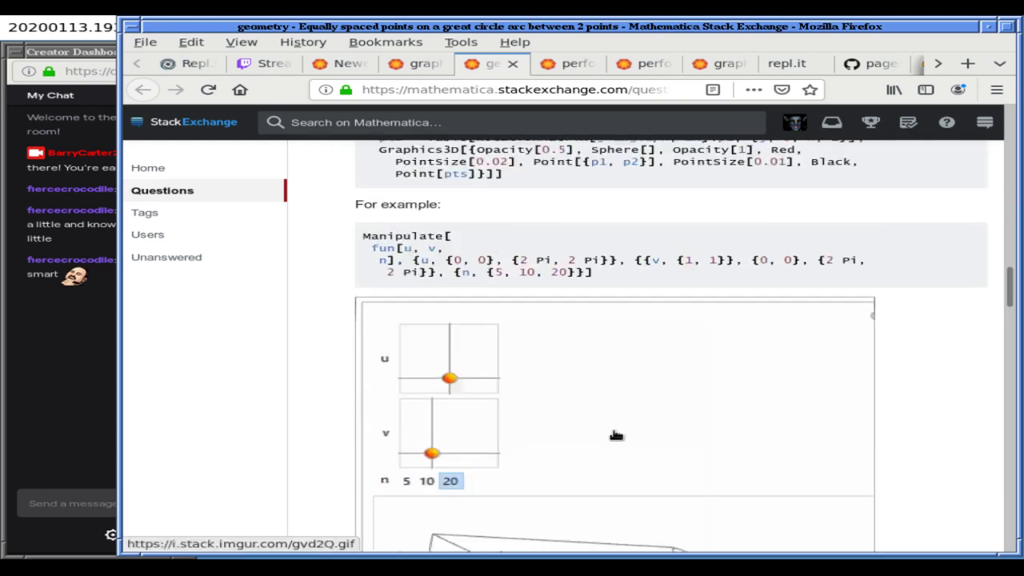
pyautogui.scroll(-10, 616, 435)
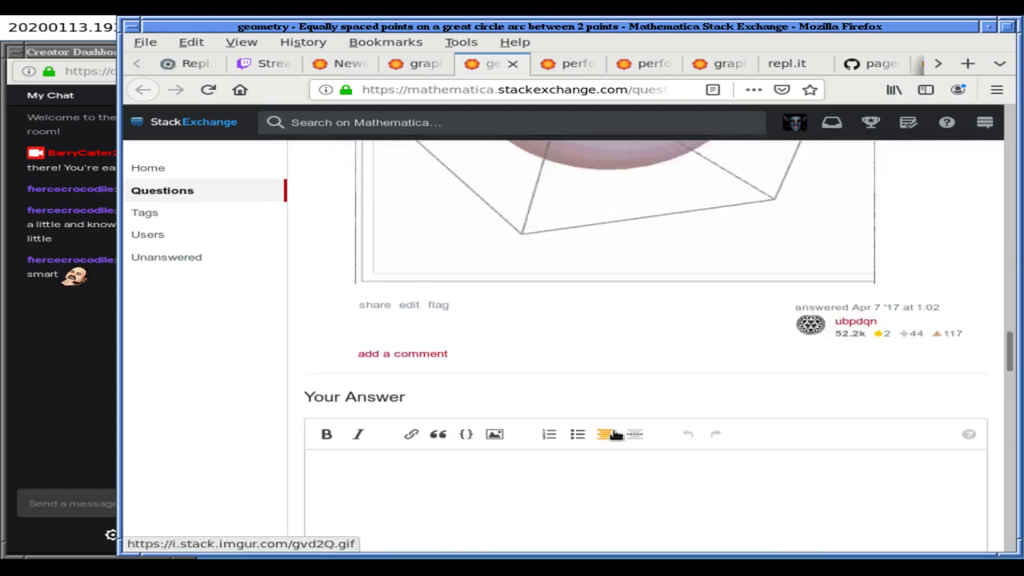
pyautogui.scroll(20, 616, 435)
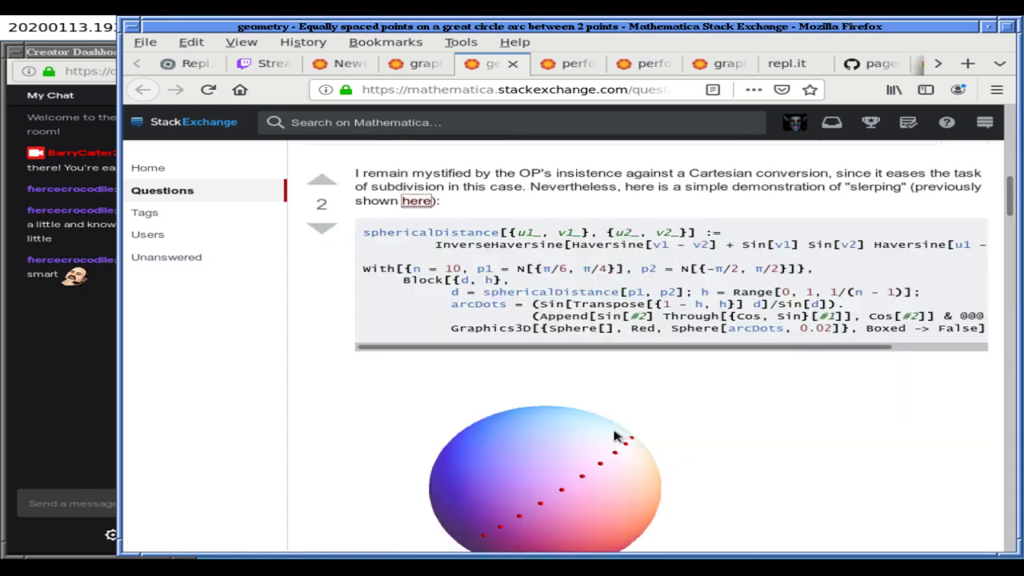
pyautogui.scroll(3, 614, 436)
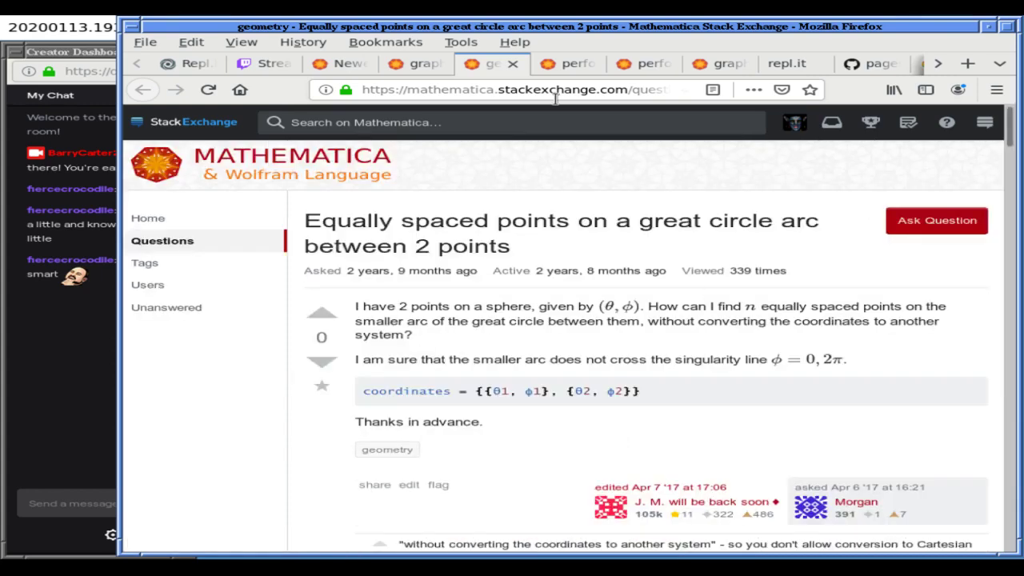
# - Look through the opened pages on fast spherical linear interpolation of quaternions and the question on drawing a great circle
pyautogui.click(583, 69)
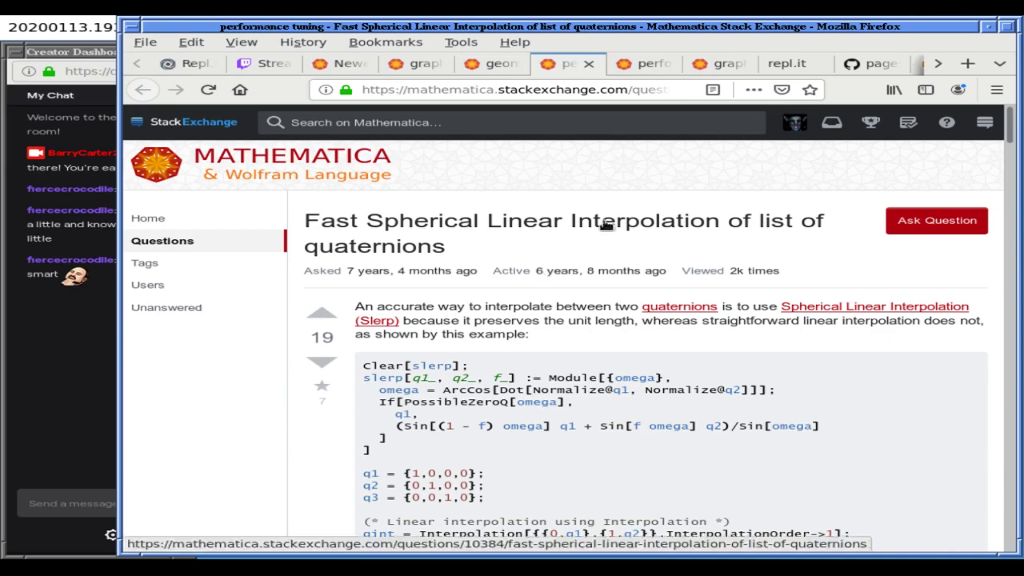
pyautogui.scroll(-10, 605, 226)
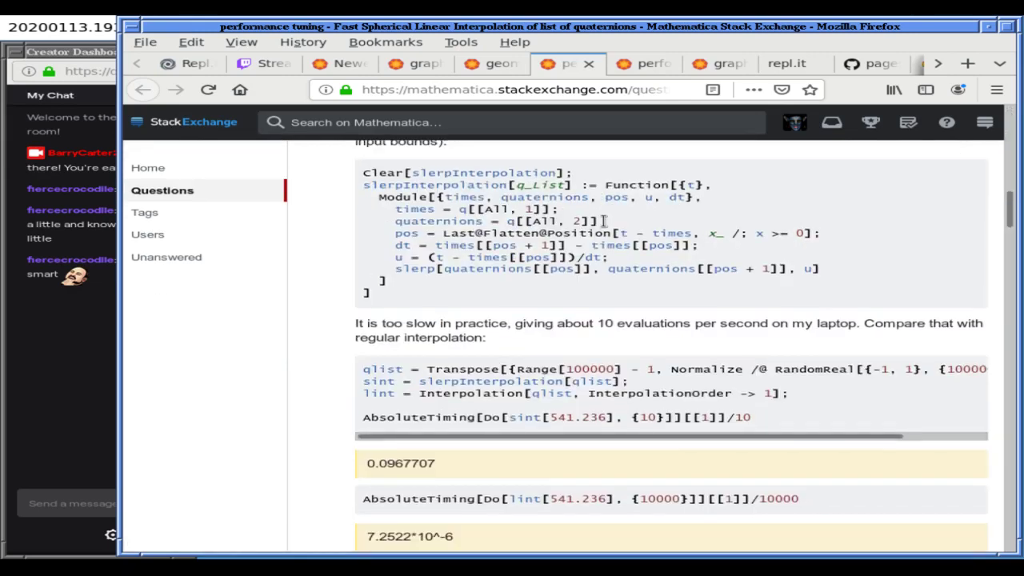
pyautogui.click(644, 63)
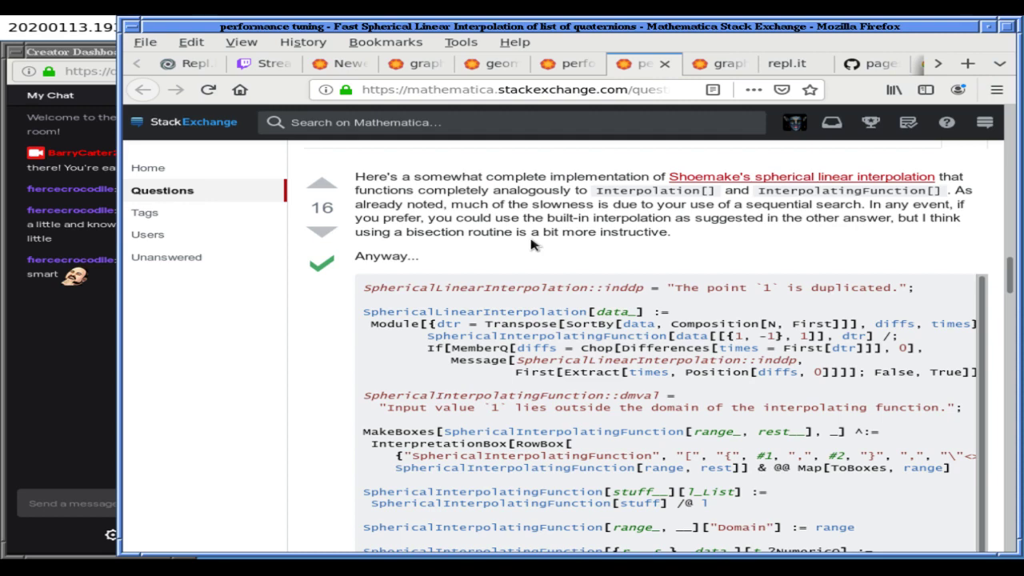
pyautogui.scroll(-1, 535, 245)
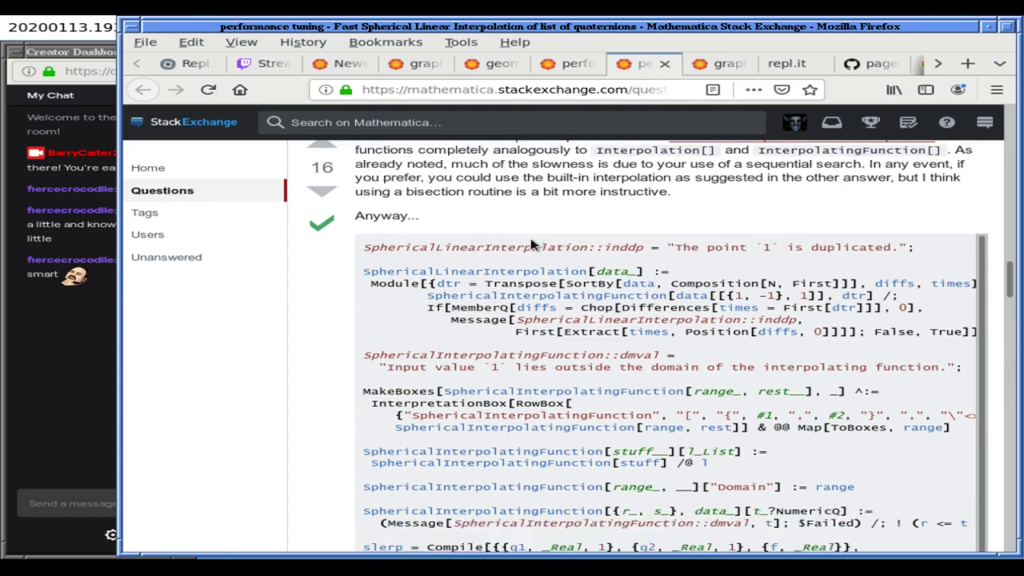
pyautogui.click(732, 67)
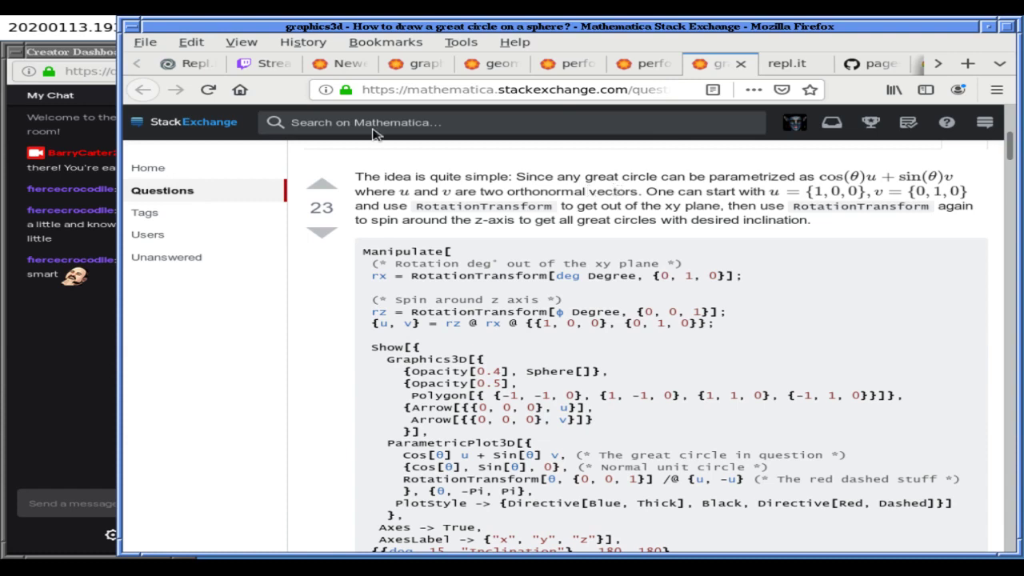
# - Switch to the geography tag page and search the site for "great circle closed form"
pyautogui.click(339, 63)
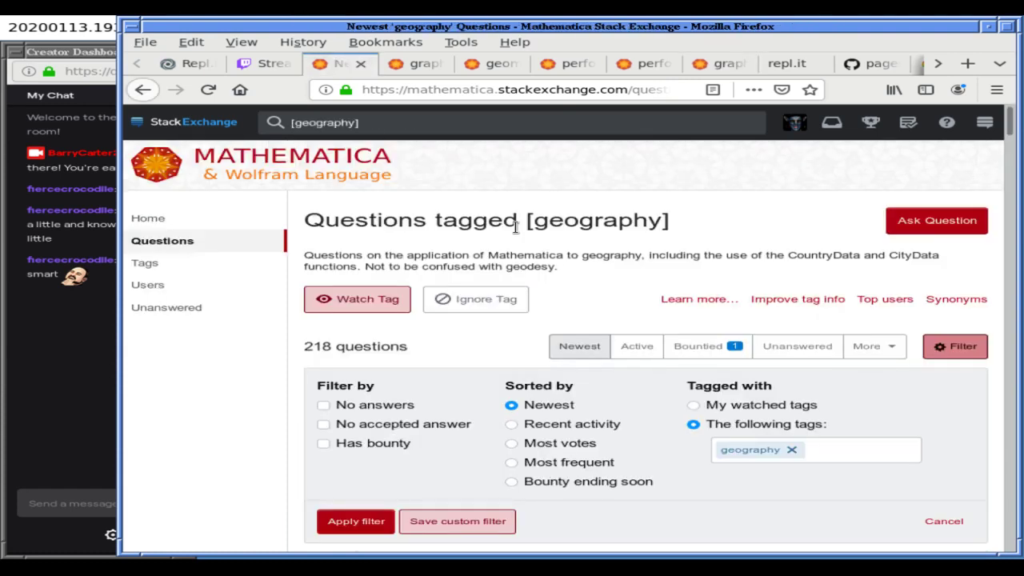
pyautogui.click(407, 124)
pyautogui.hotkey('ctrl', 'a')
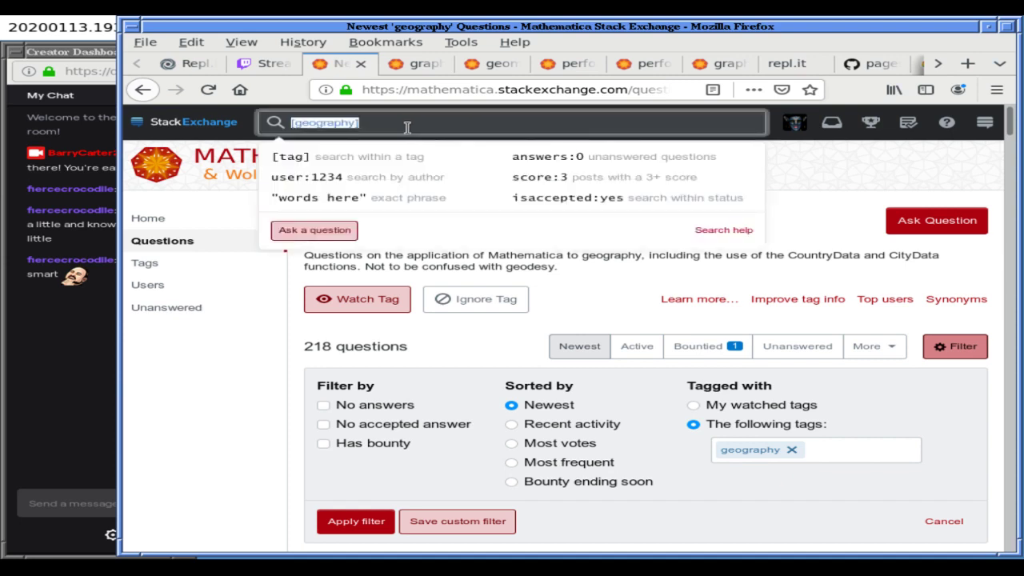
pyautogui.write('great circle closed form')
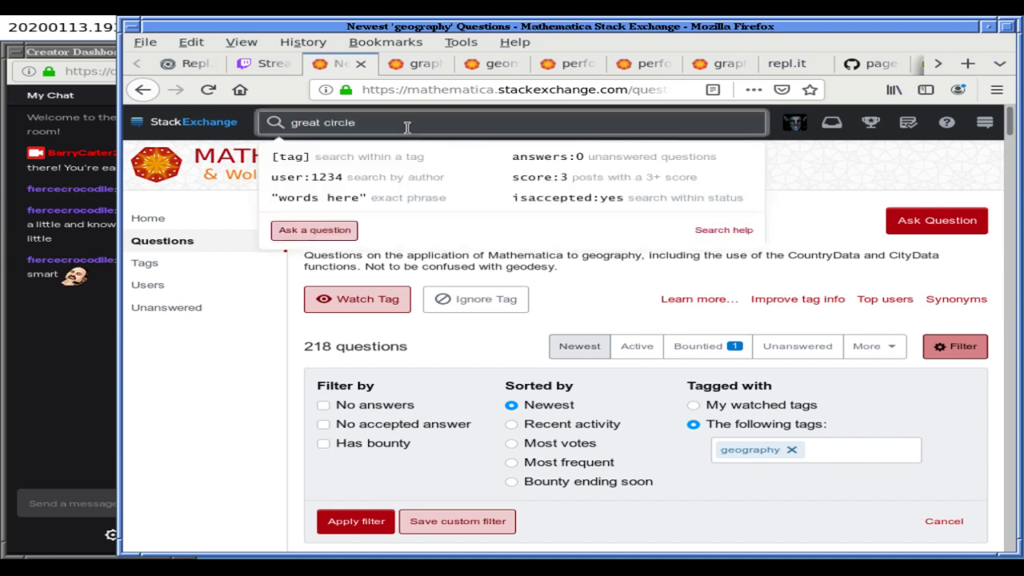
pyautogui.press('Return')
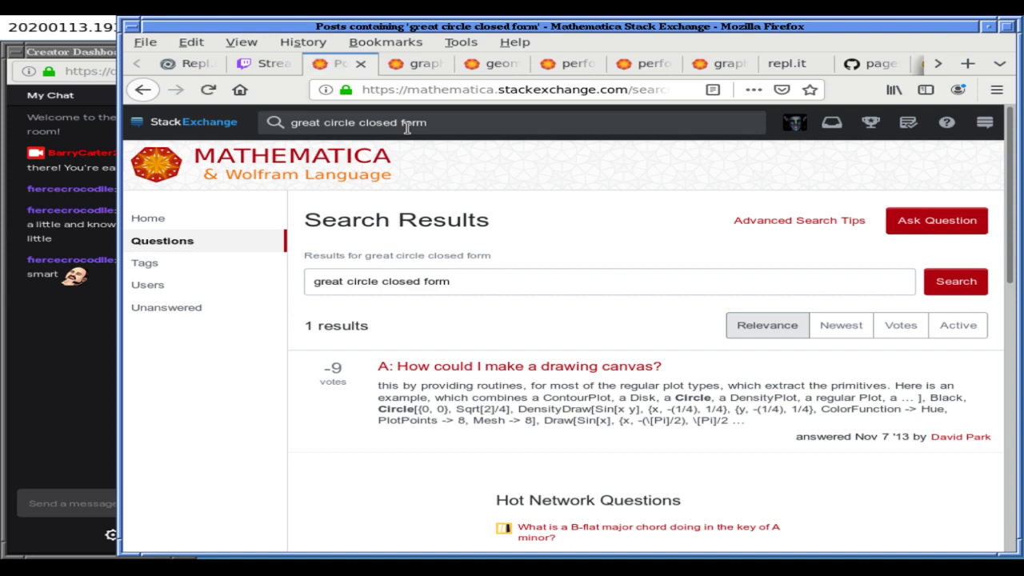
# - Search the site for "great circle closed-form" and for "geography closed-form"
pyautogui.click(402, 125)
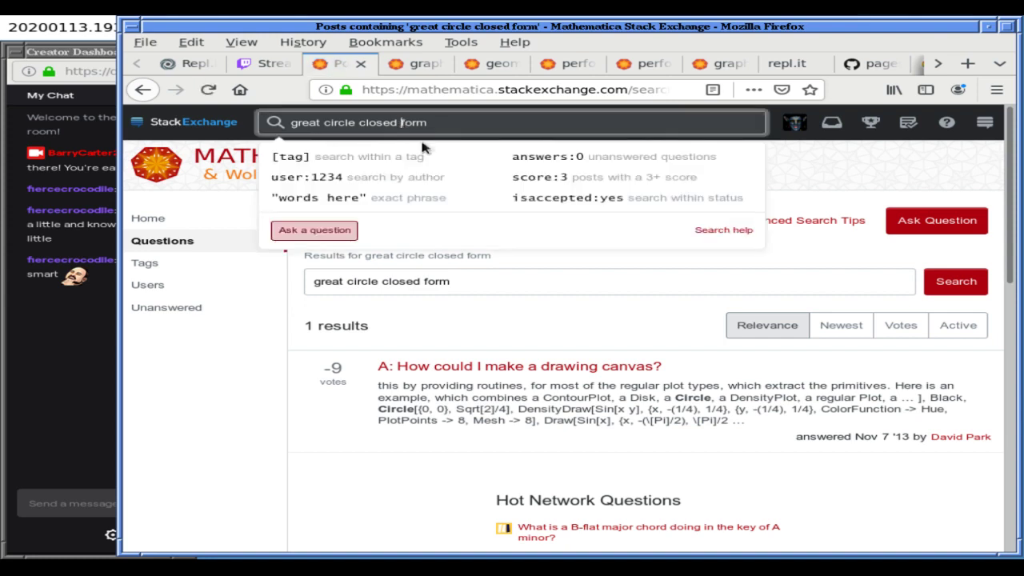
pyautogui.press('Return')
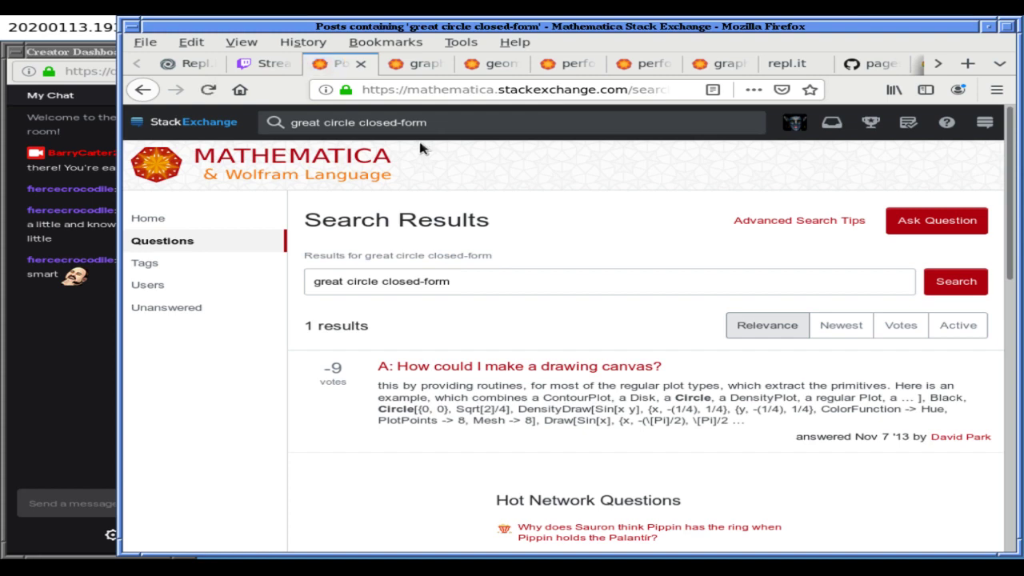
pyautogui.moveTo(355, 123); pyautogui.dragTo(294, 124)
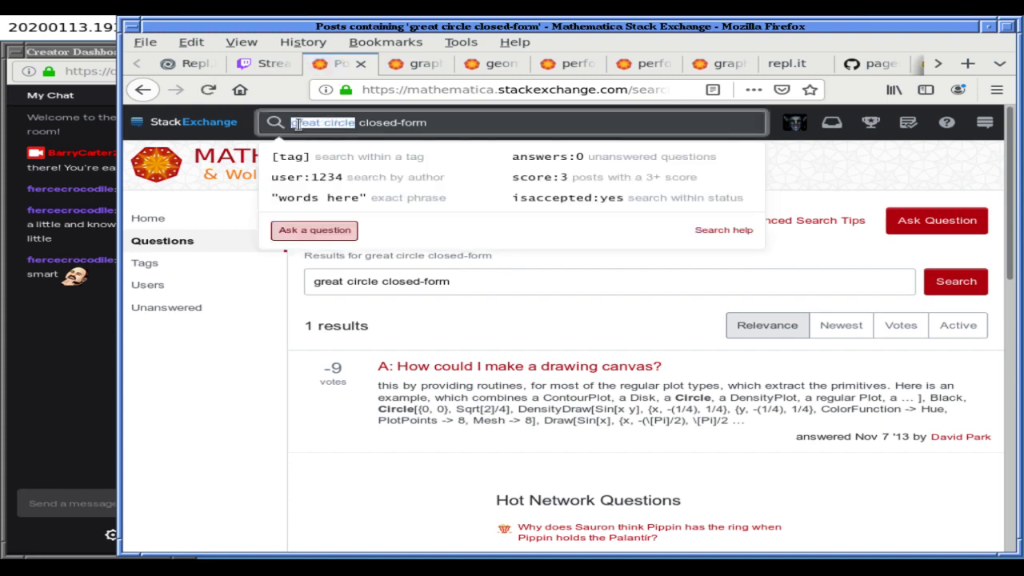
pyautogui.write('geography')
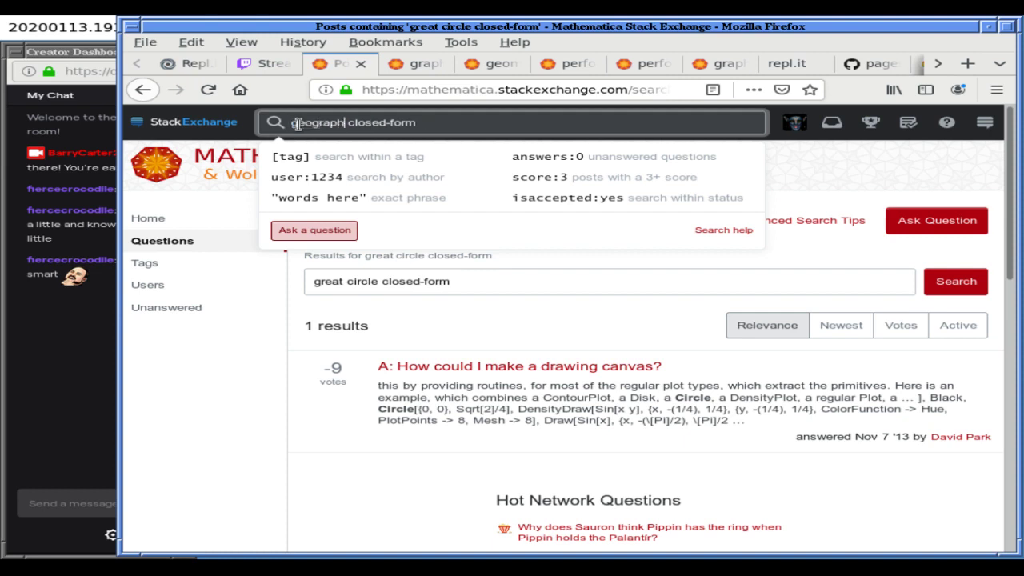
pyautogui.press('Return')
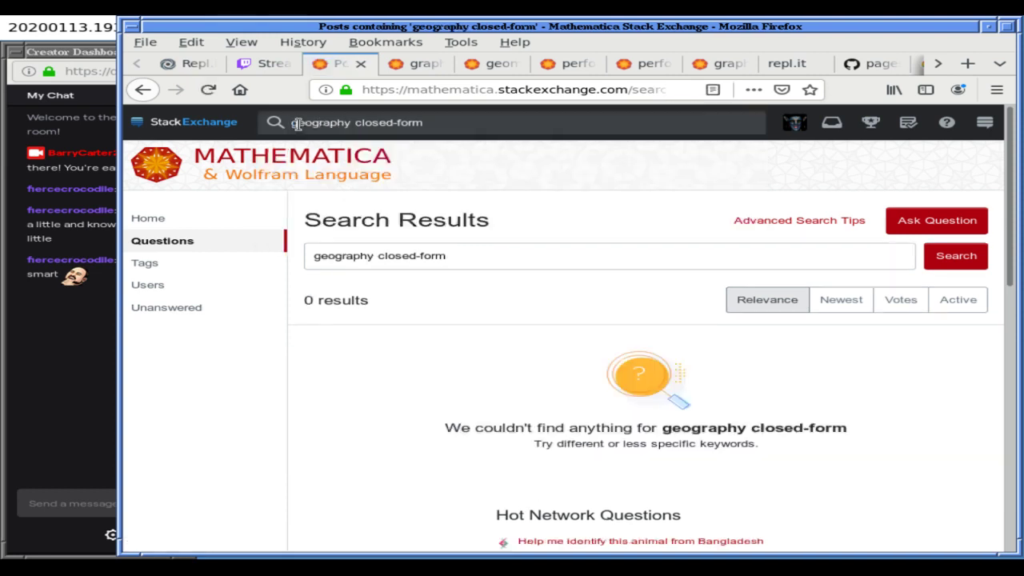
# - Start a new question and begin its title with "Simpler closed form for"
pyautogui.click(911, 224)
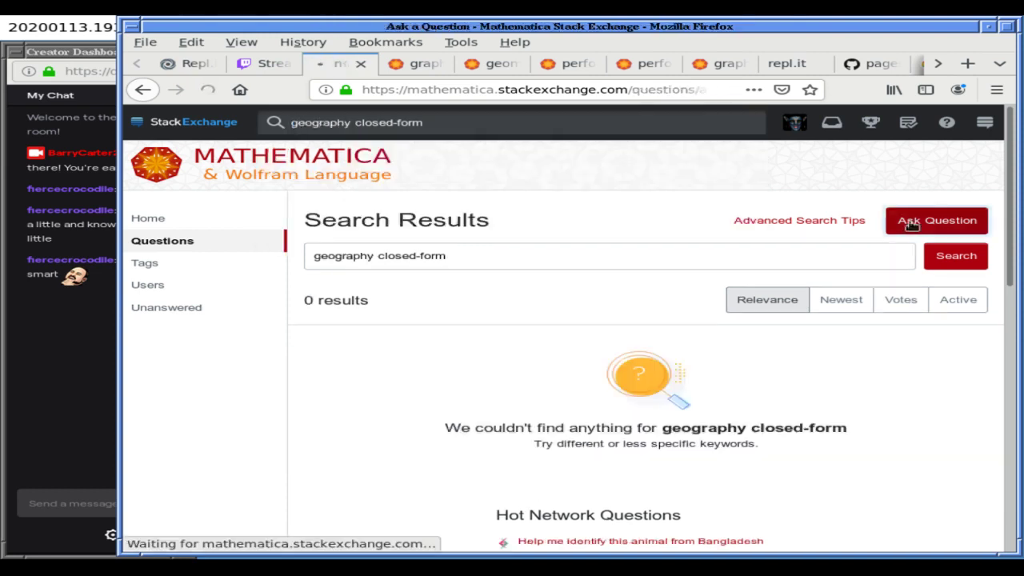
pyautogui.click(543, 280)
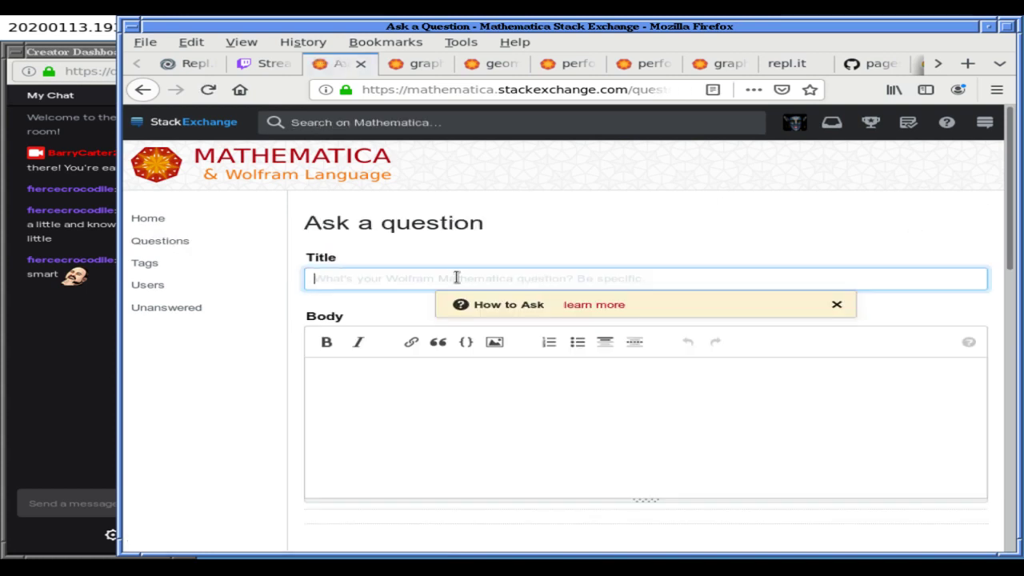
pyautogui.write('Closed for')
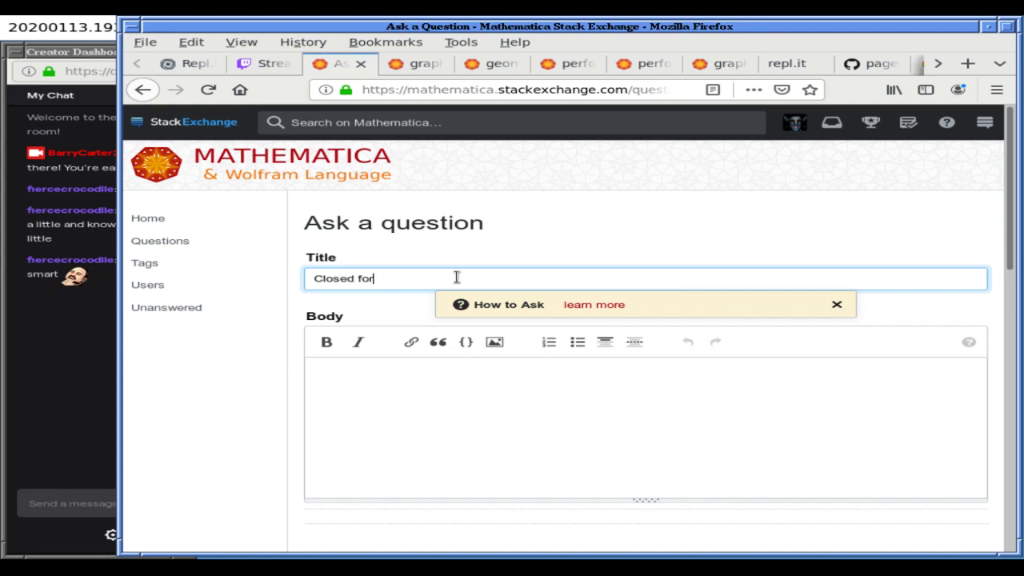
pyautogui.write('m for')
pyautogui.hotkey('ctrl', 'Left')
pyautogui.hotkey('ctrl', 'Left')
pyautogui.hotkey('ctrl', 'Left')
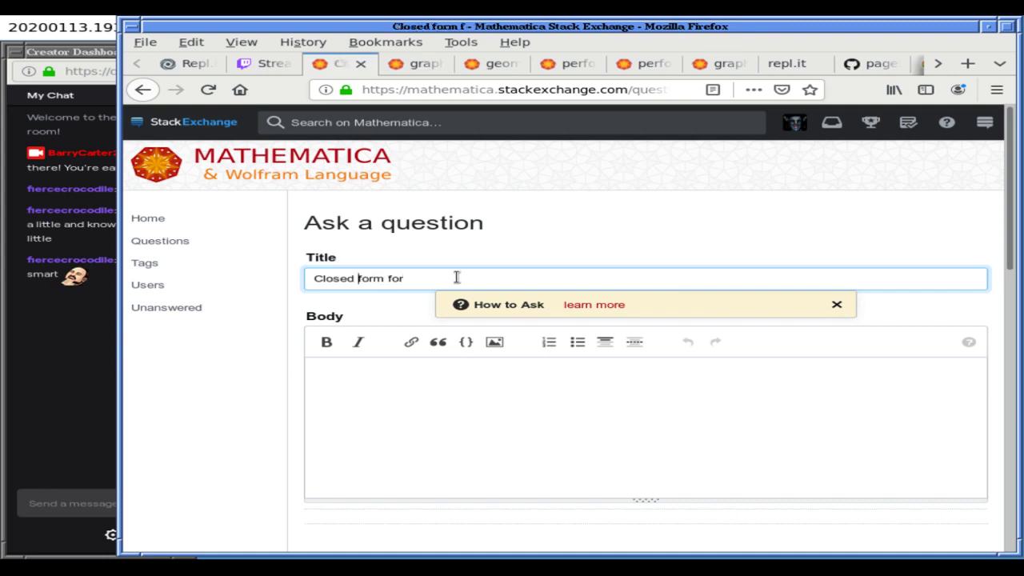
pyautogui.write('Simpler')
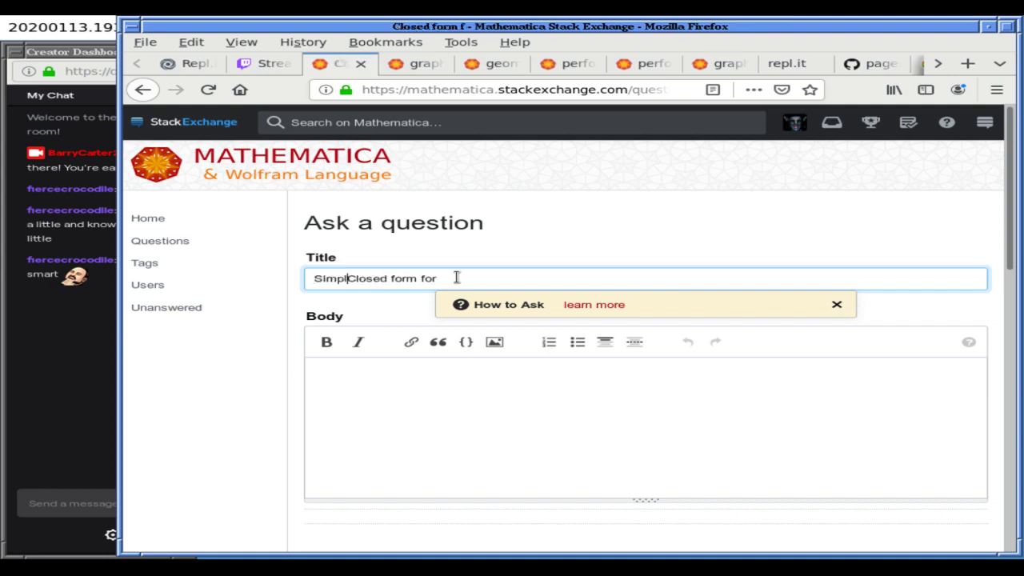
pyautogui.press('Delete')
pyautogui.write('c')
pyautogui.press('Right')
pyautogui.press('End')
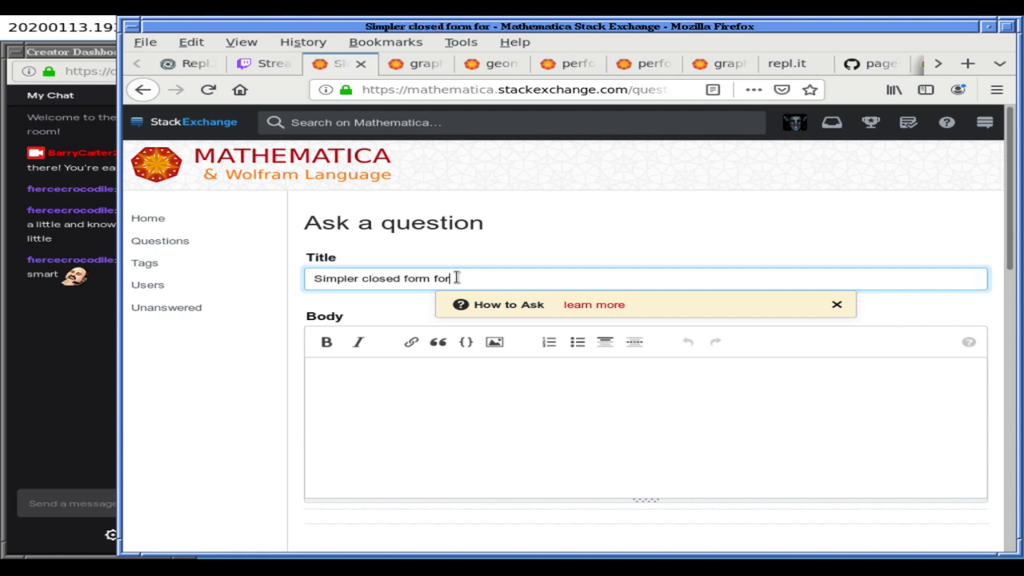
# - Complete the question title as "Simpler closed form for spherical coordinates of points on great circle"
pyautogui.write('points on')
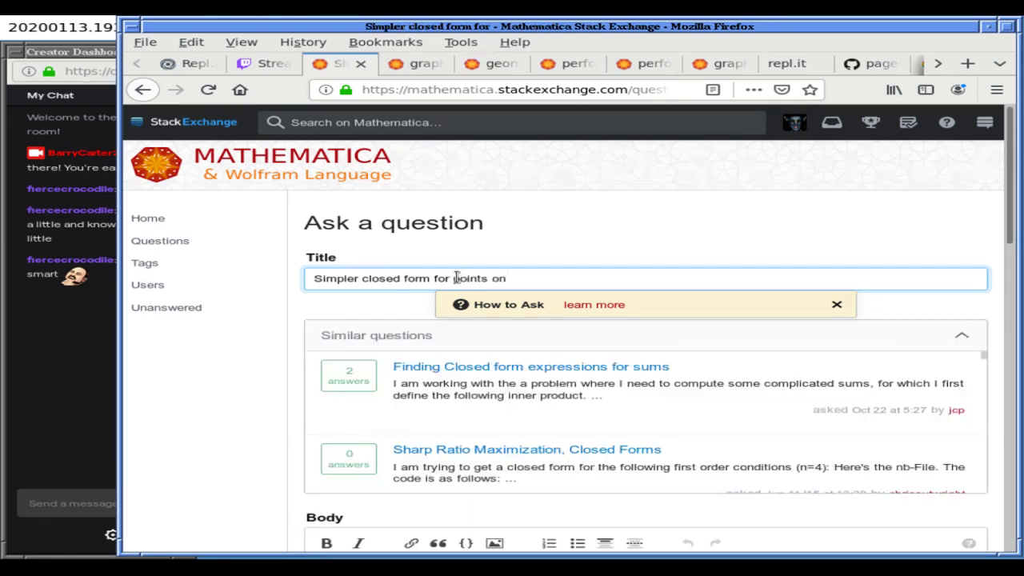
pyautogui.hotkey('ctrl', 'BackSpace')
pyautogui.hotkey('ctrl', 'BackSpace')
pyautogui.write('spheri')
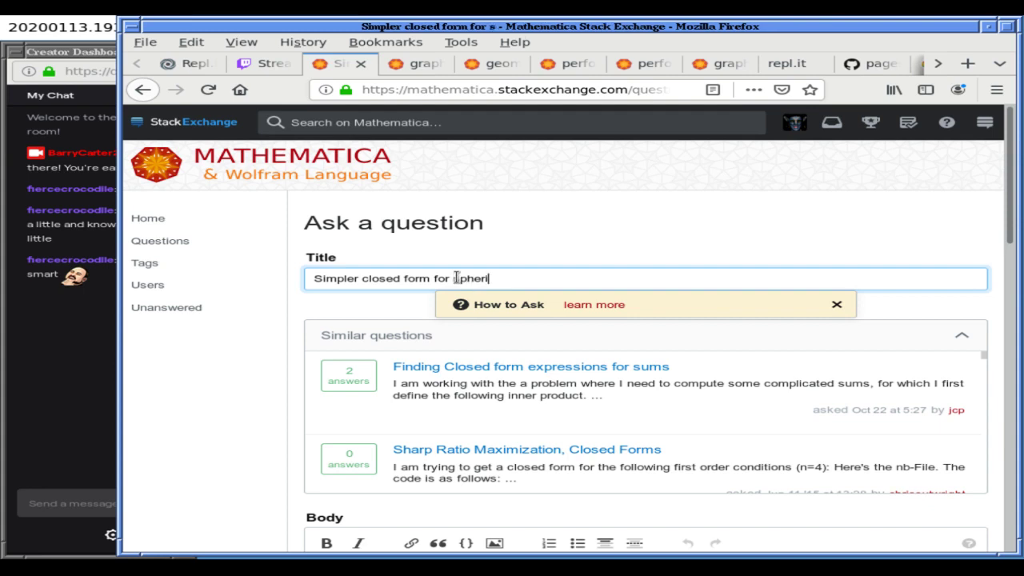
pyautogui.write('cal coordinates ')
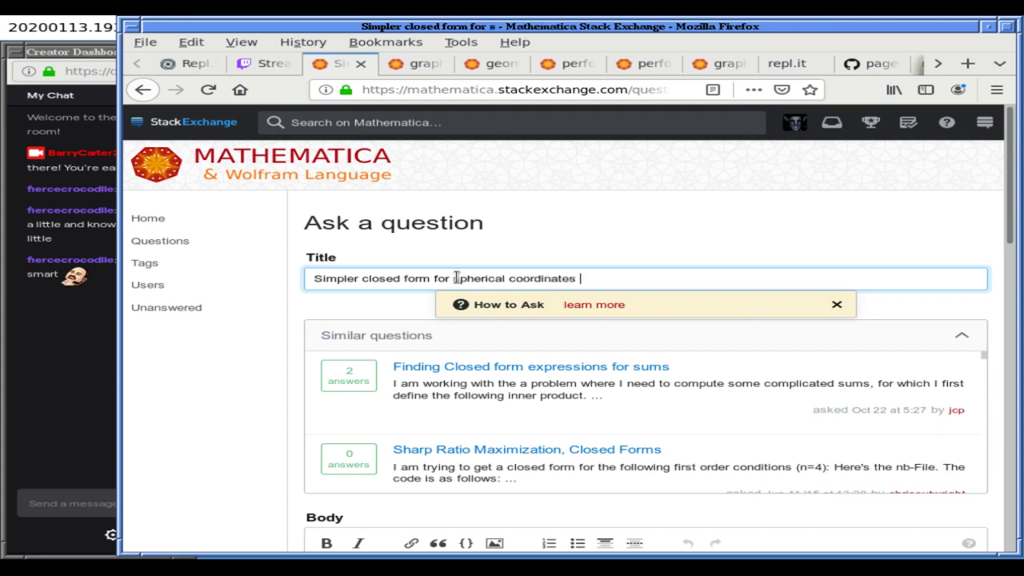
pyautogui.write('of points on great circle')
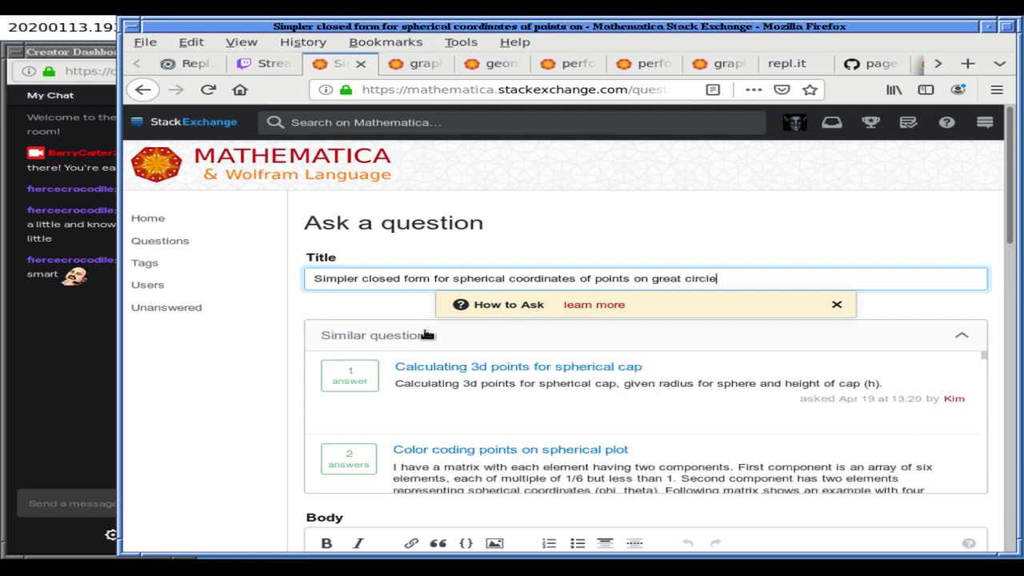
pyautogui.click(376, 316)
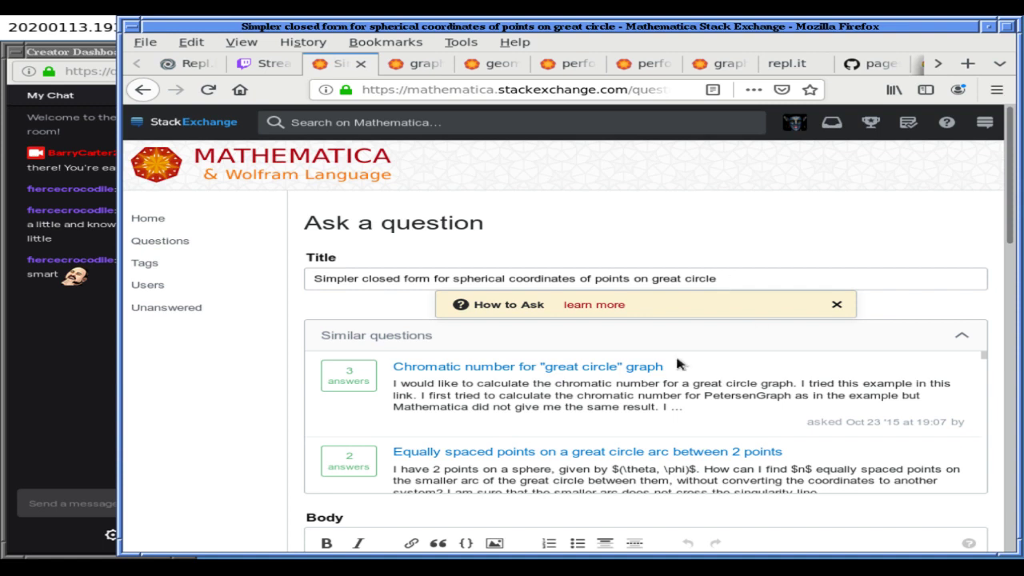
# - Find "closed" among the similar questions and open "Confirmation of a nice closed form" in a new tab
pyautogui.scroll(-1, 996, 240)
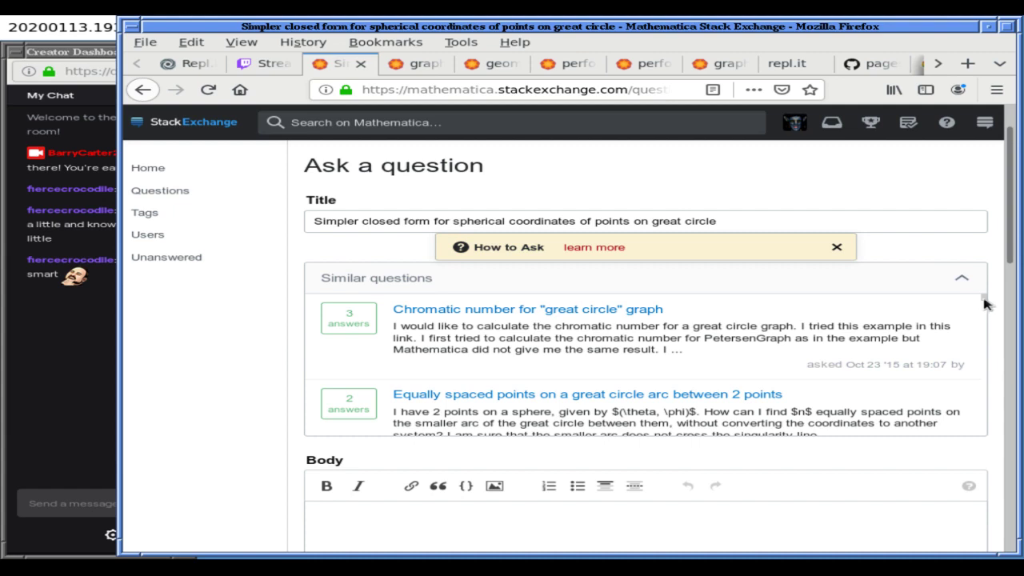
pyautogui.moveTo(985, 301)
pyautogui.mouseDown()
pyautogui.moveTo(984, 339)
pyautogui.moveTo(984, 304)
pyautogui.mouseUp()
pyautogui.hotkey('ctrl', 'f')
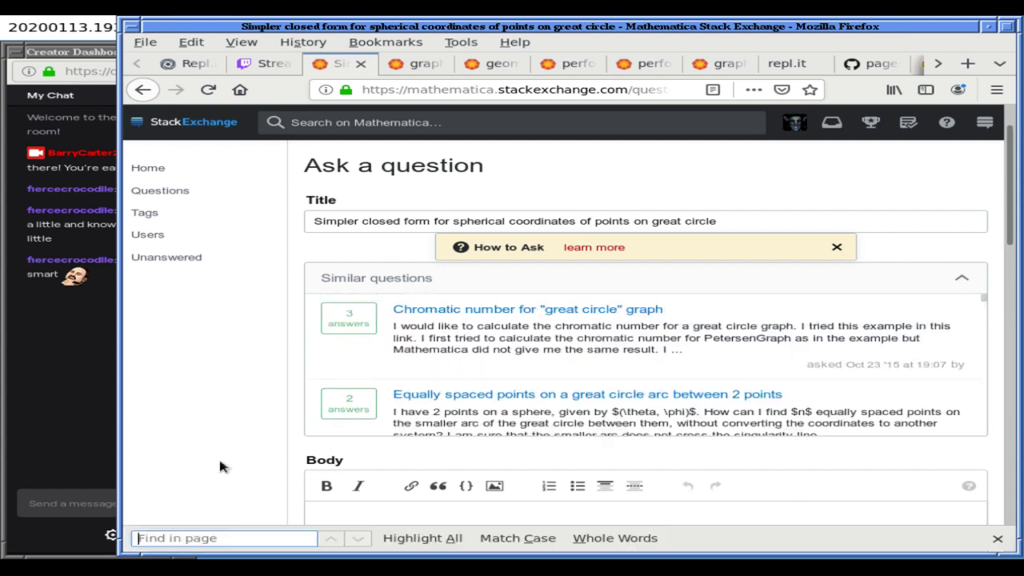
pyautogui.write('closed')
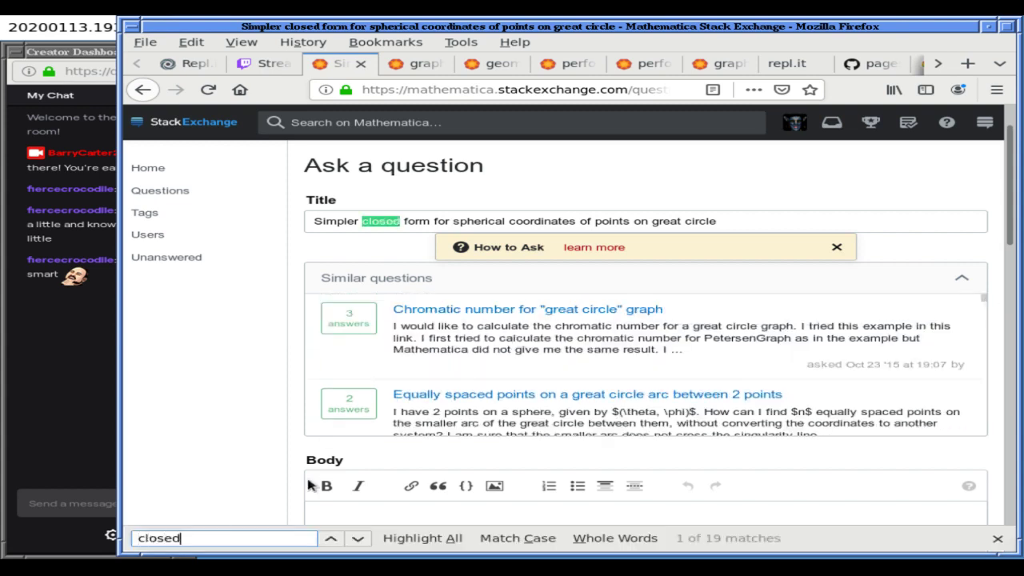
pyautogui.click(357, 538)
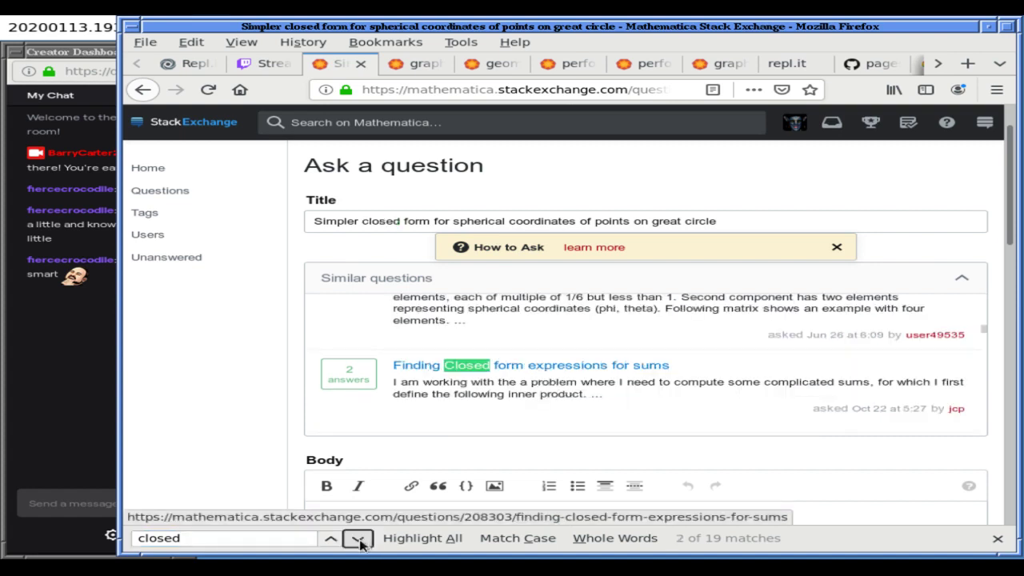
pyautogui.click(358, 539)
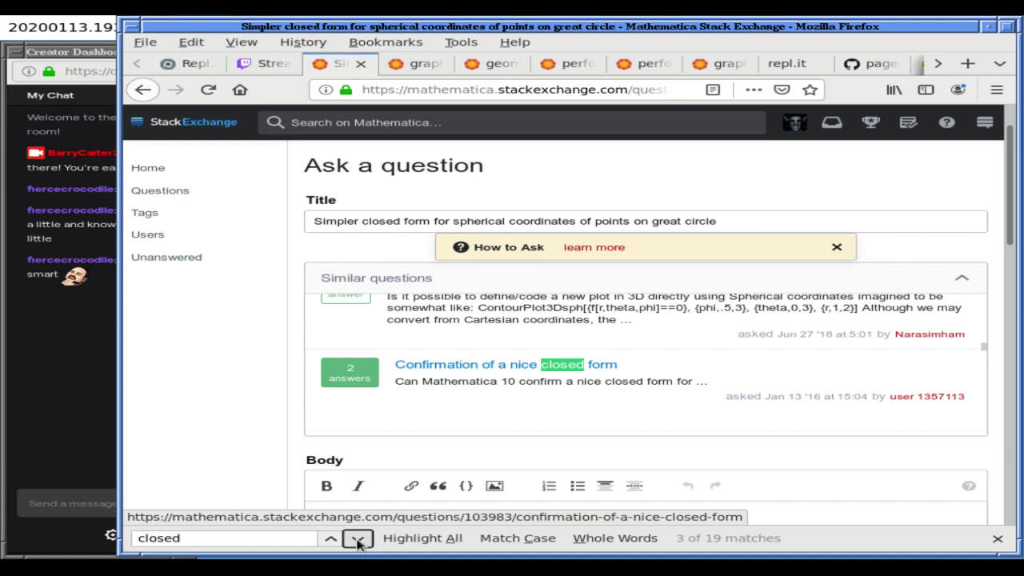
pyautogui.rightClick(507, 363)
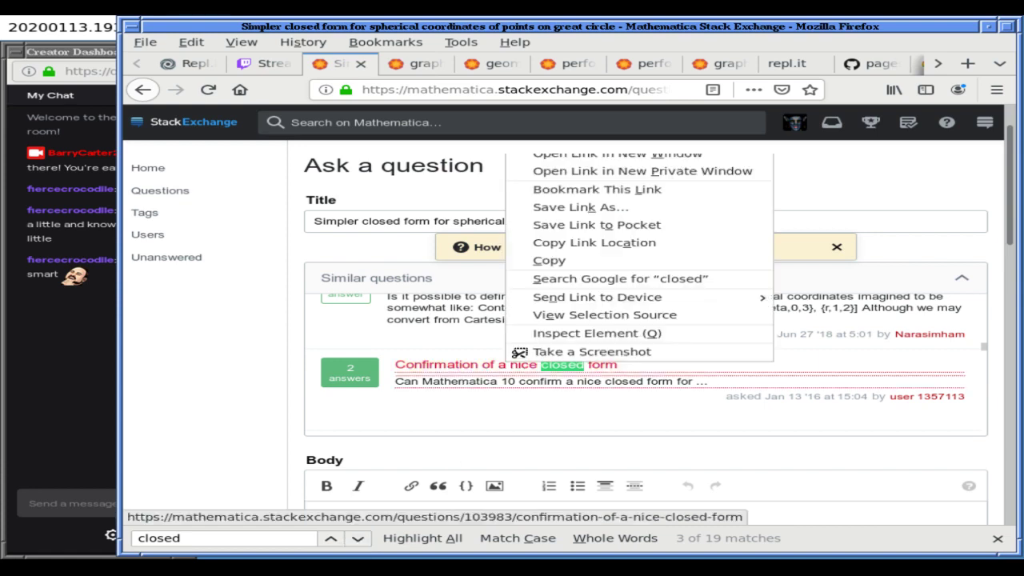
pyautogui.press('Escape')
# - Go through the further matches for "closed" in the similar questions list
pyautogui.click(358, 539)
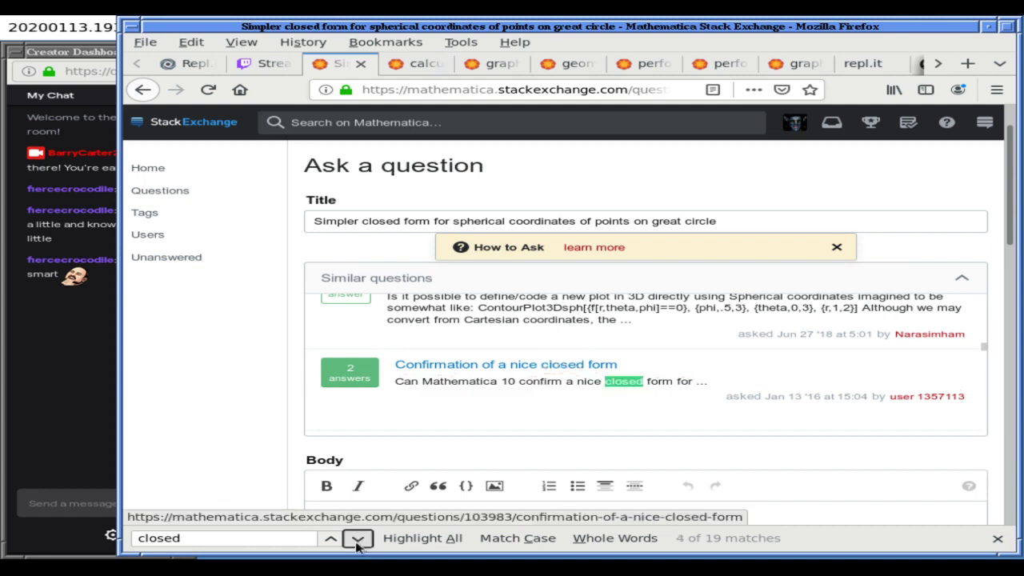
pyautogui.doubleClick(358, 539)
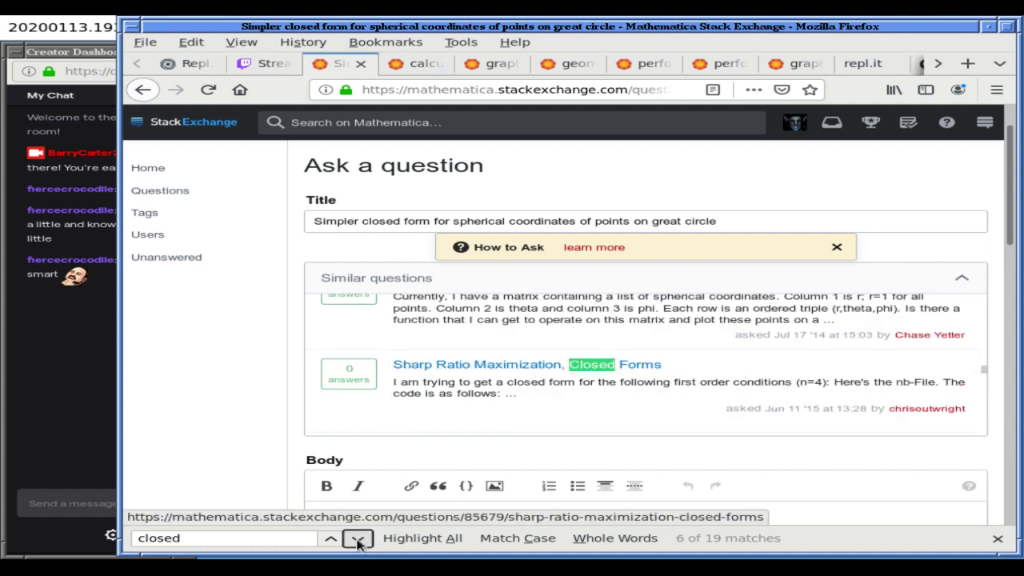
pyautogui.click(359, 540)
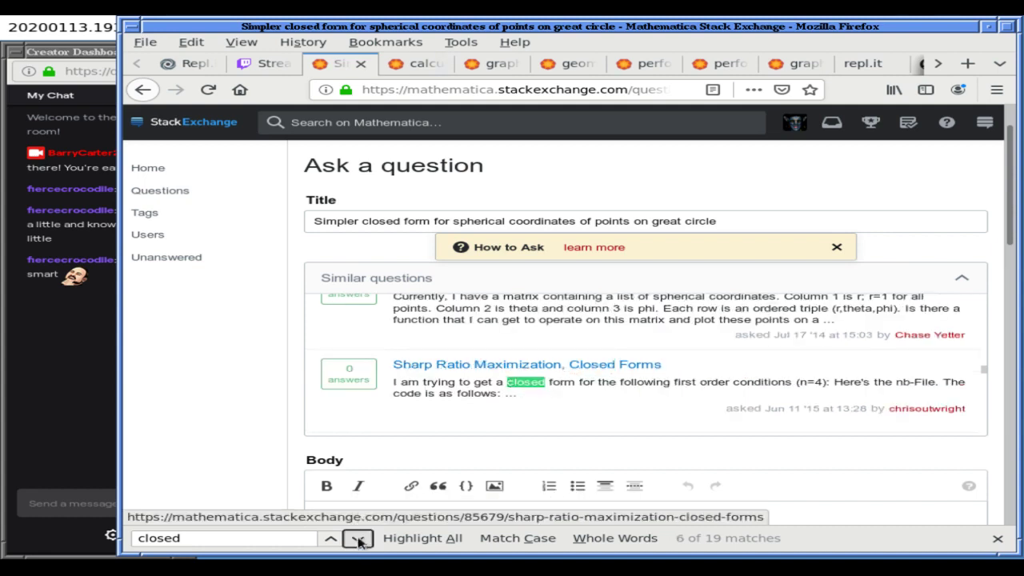
pyautogui.click(358, 540)
pyautogui.click(359, 540)
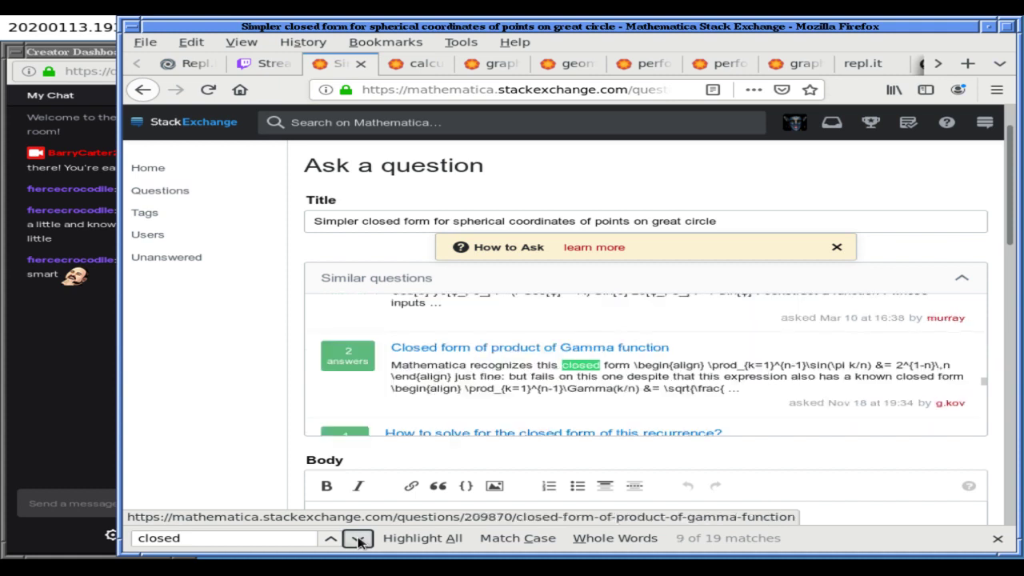
pyautogui.click(358, 540)
pyautogui.click(358, 539)
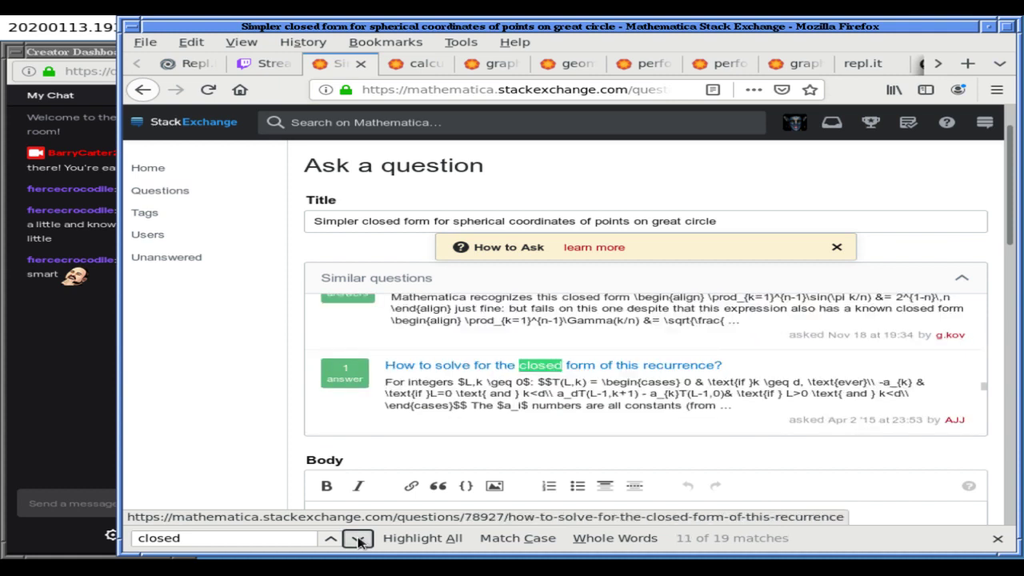
# - Search the page for "great" and go through the matches in the similar questions list
pyautogui.doubleClick(292, 537)
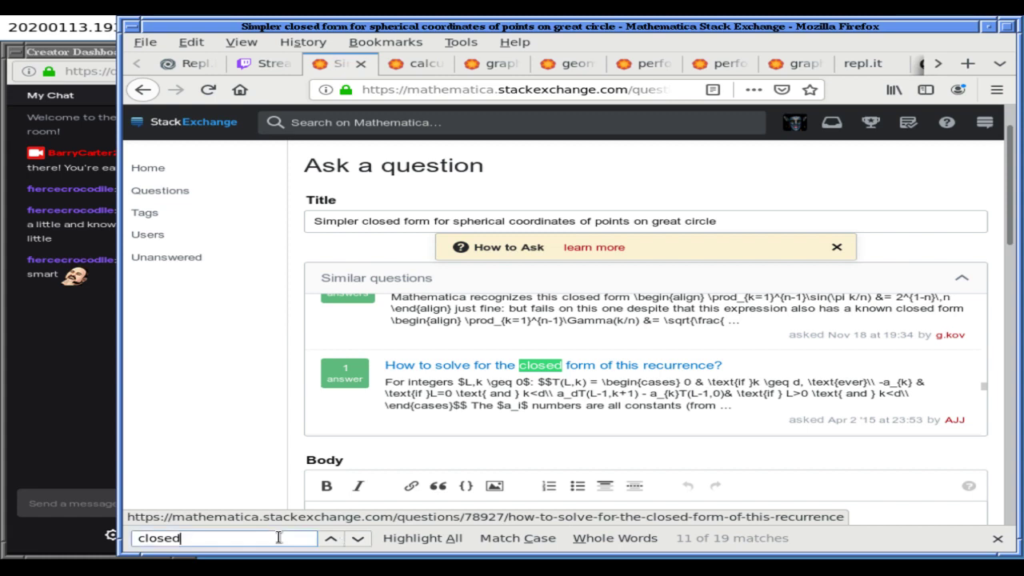
pyautogui.write('great')
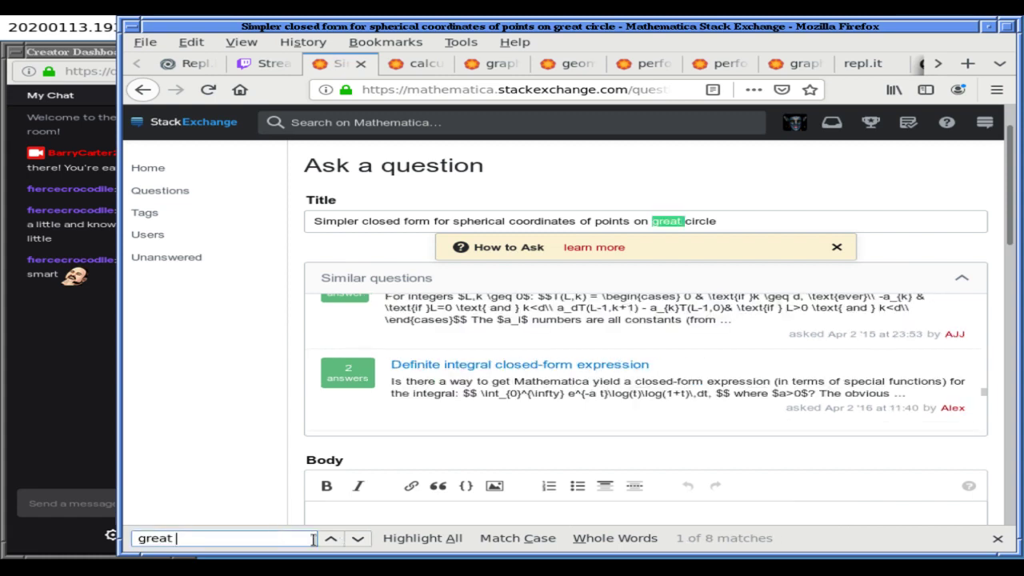
pyautogui.click(357, 540)
pyautogui.click(357, 540)
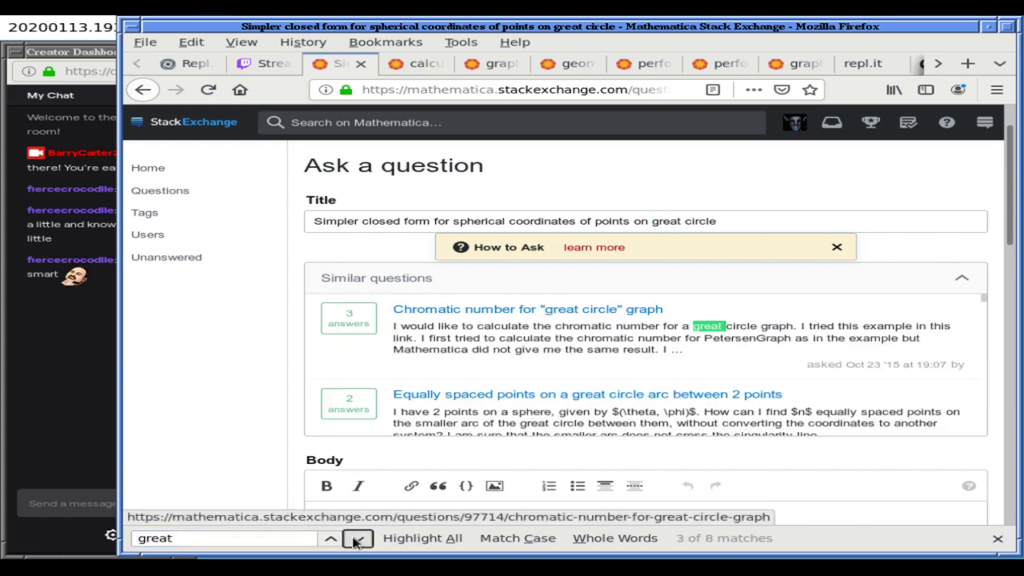
pyautogui.click(357, 540)
pyautogui.click(358, 539)
pyautogui.click(357, 540)
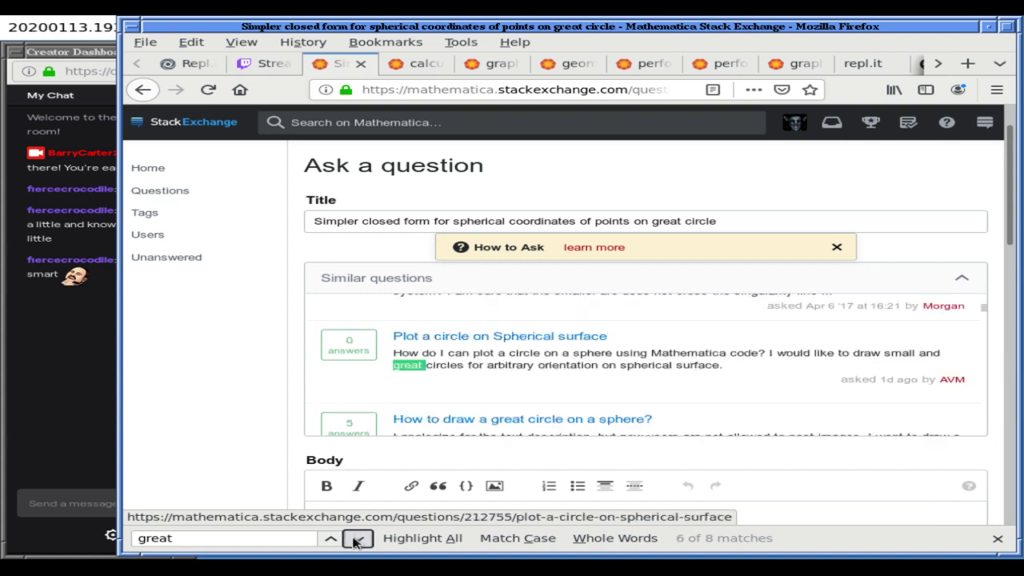
pyautogui.click(357, 540)
pyautogui.click(358, 540)
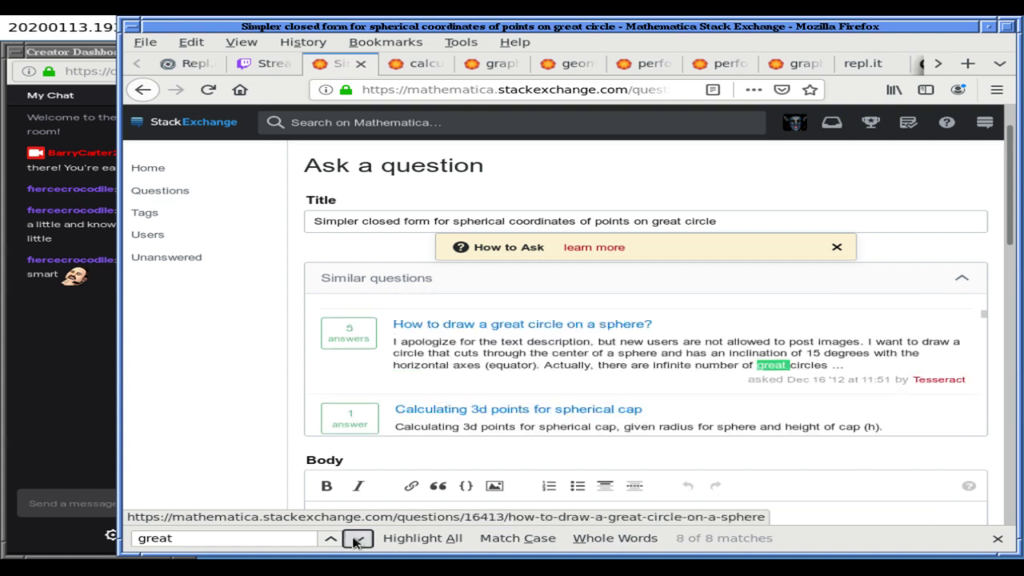
pyautogui.click(358, 540)
pyautogui.click(358, 540)
pyautogui.click(358, 540)
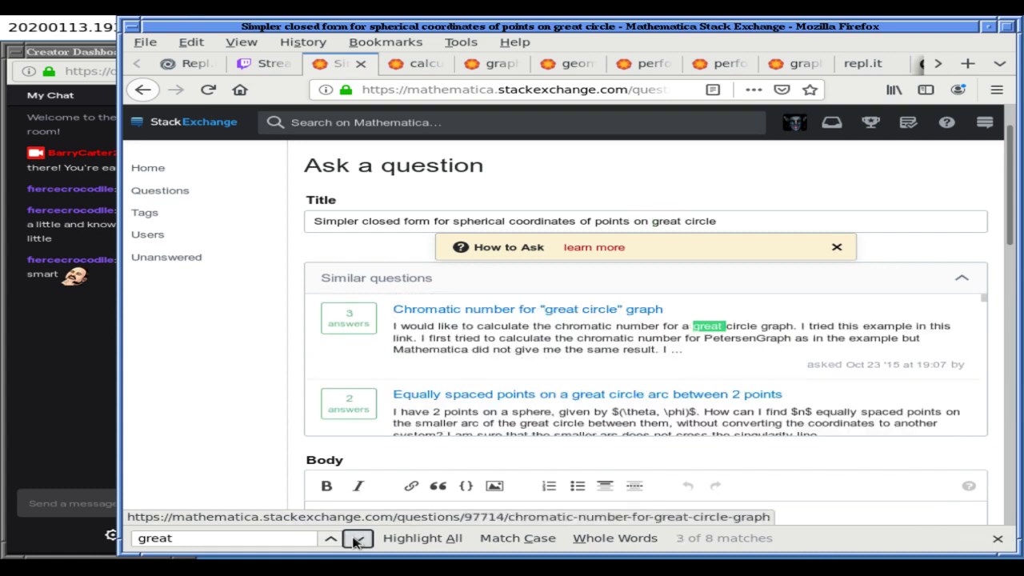
pyautogui.click(465, 157)
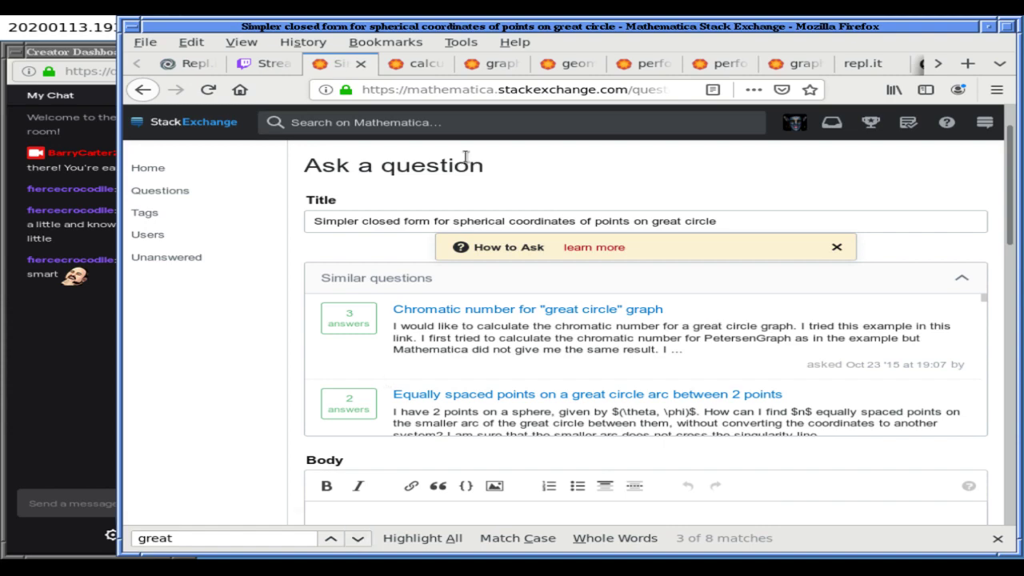
# - Switch to bc-geodesic.m in Emacs and open a new comment block with "(*" at the end of the file
pyautogui.hotkey('alt', 'Tab')
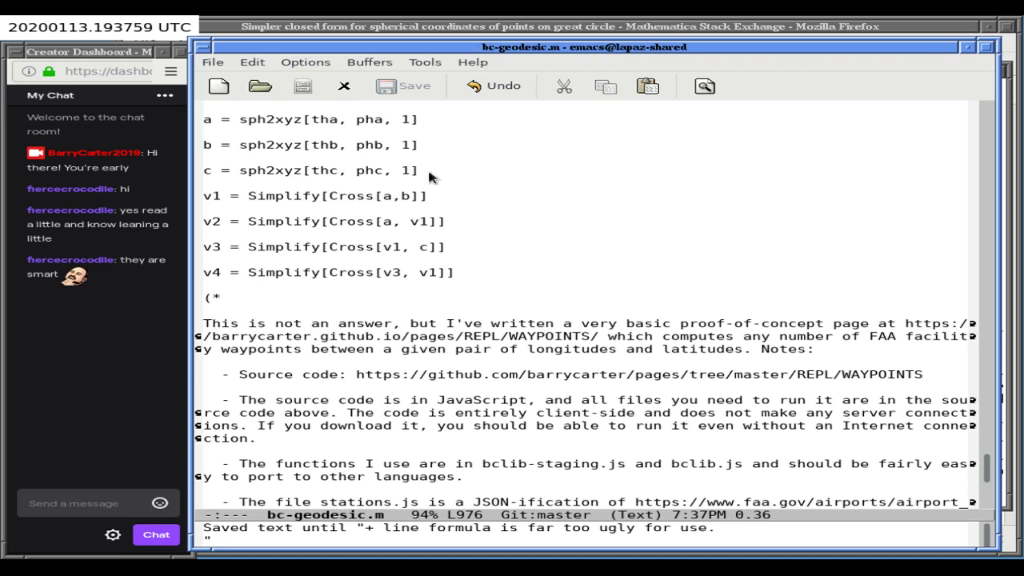
pyautogui.hotkey('alt', '>')
pyautogui.press('BackSpace')
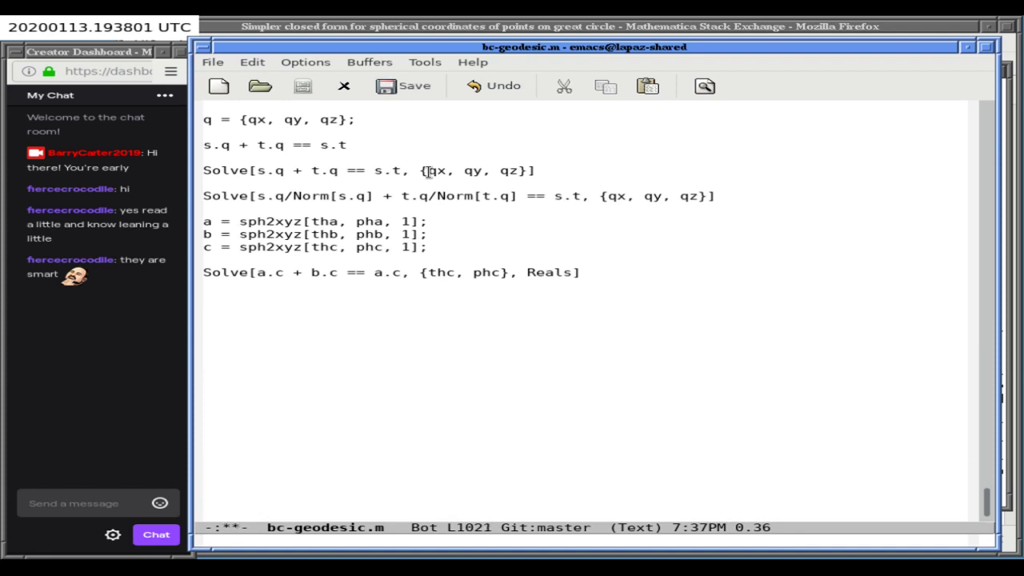
pyautogui.write('(*')
pyautogui.press('Return')
pyautogui.press('Return')
# - Copy the question title from the Firefox form into the new comment in bc-geodesic.m and end it with a question mark
pyautogui.hotkey('alt', 'Tab')
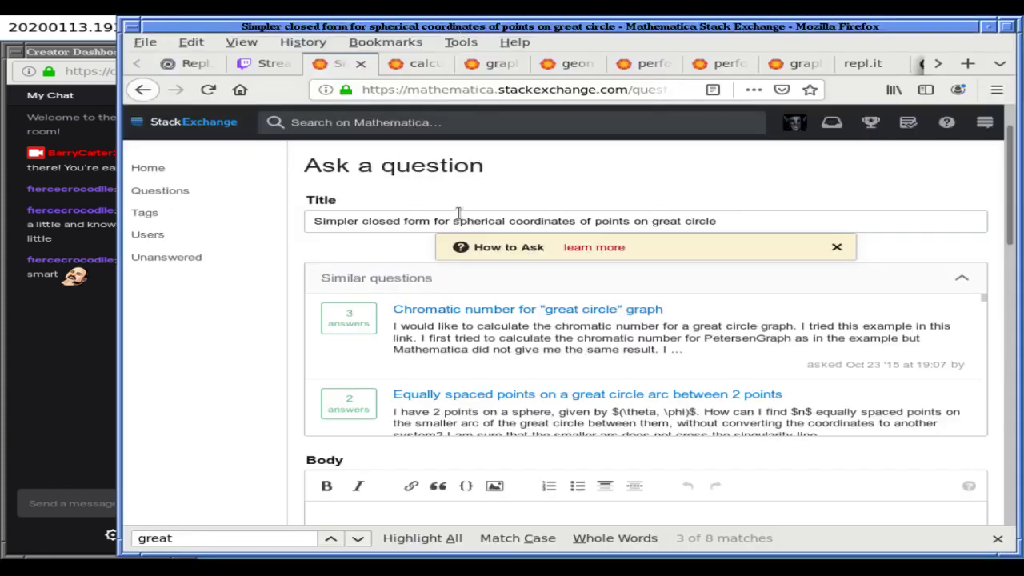
pyautogui.tripleClick(458, 214)
pyautogui.hotkey('ctrl', 'c')
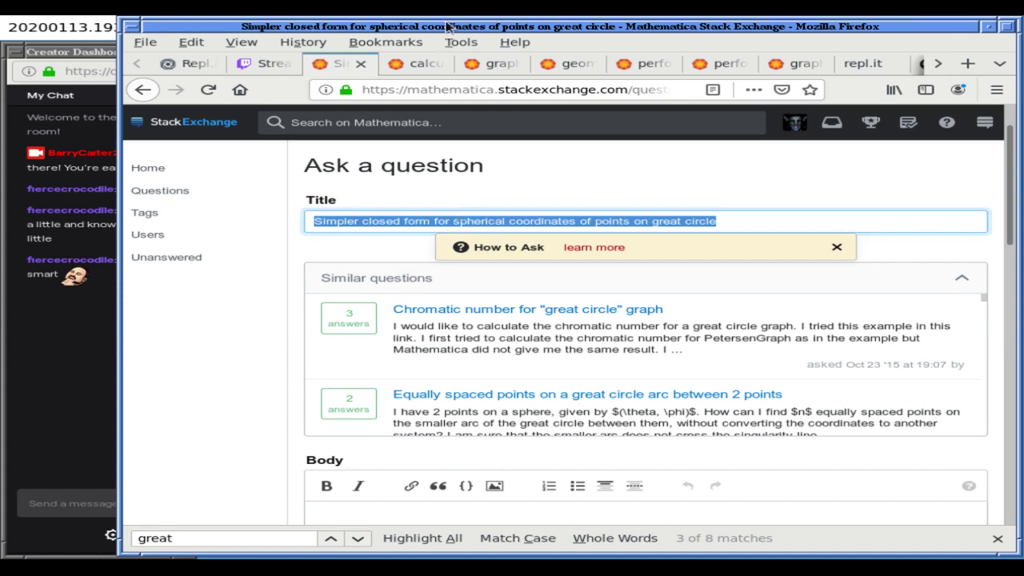
pyautogui.hotkey('alt', 'Tab')
pyautogui.middleClick(265, 329)
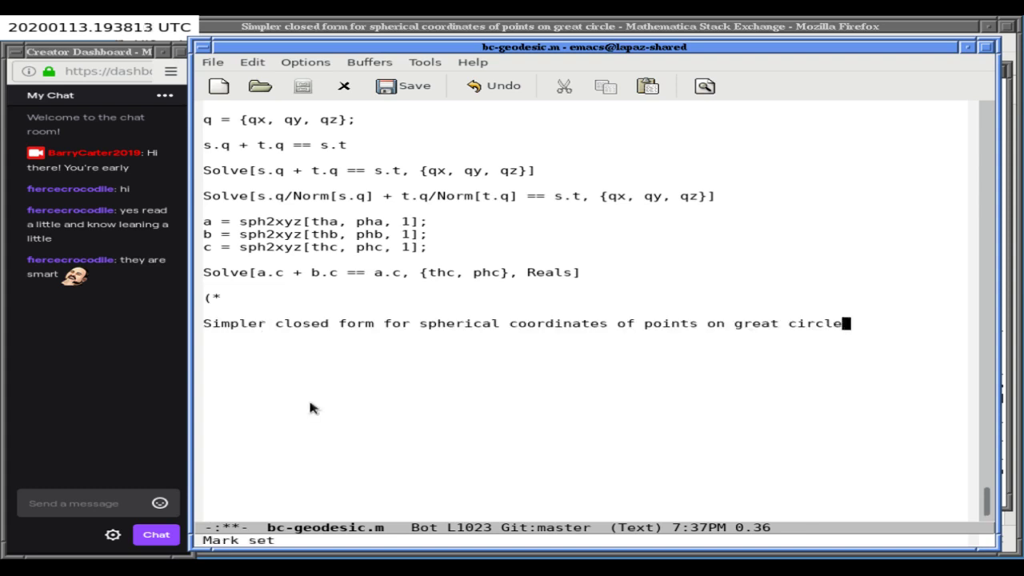
pyautogui.press('Return')
pyautogui.press('BackSpace')
pyautogui.write('?')
# - Below the title, leave blank lines and add the note "TODO: mention others don't qiute do what I want (loinks)"
pyautogui.press('Return')
pyautogui.press('Return')
pyautogui.press('Return')
pyautogui.press('Return')
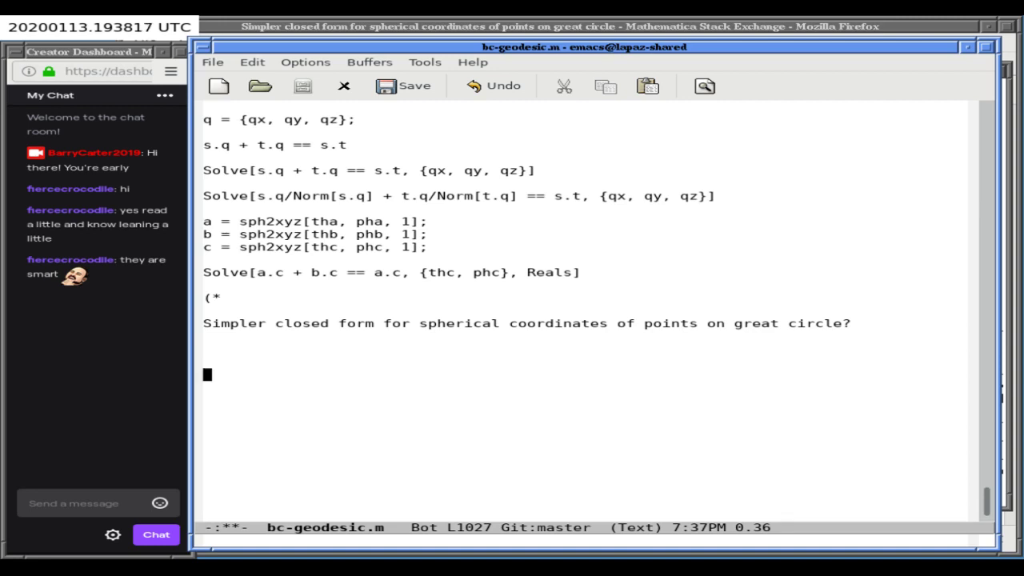
pyautogui.write('TODO: mention other')
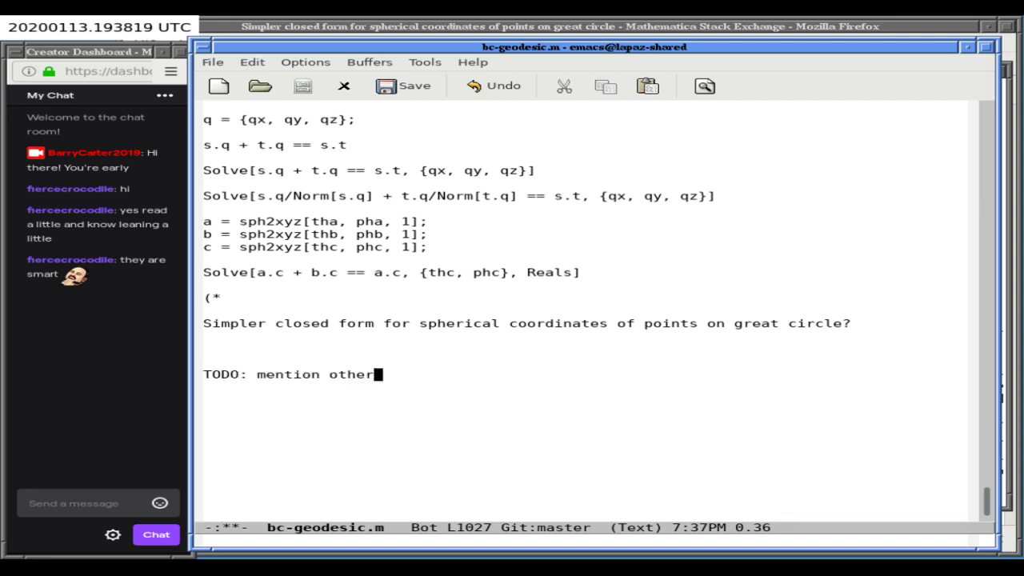
pyautogui.write("s don't qiute do ")
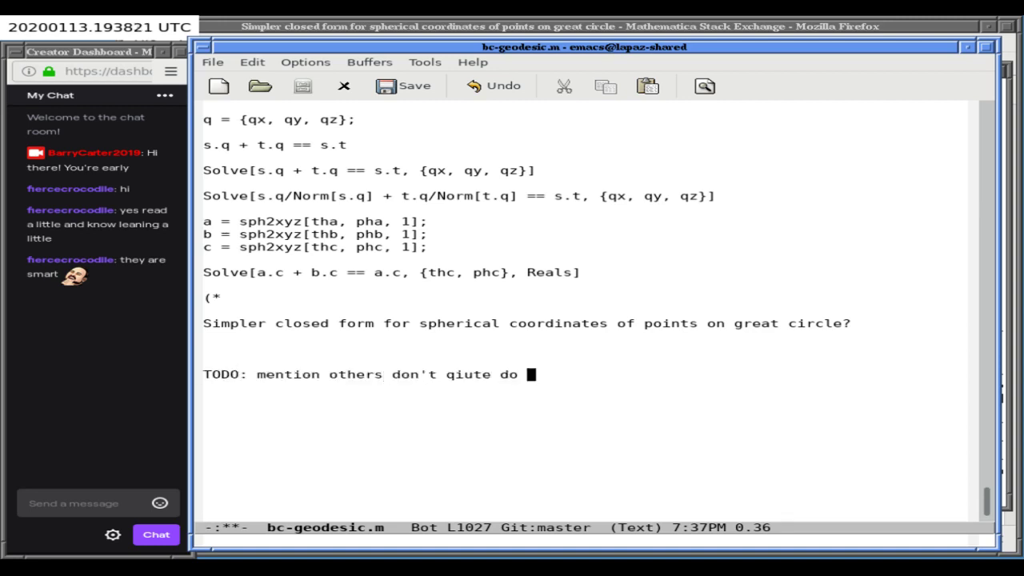
pyautogui.write('what I want (loinks)')
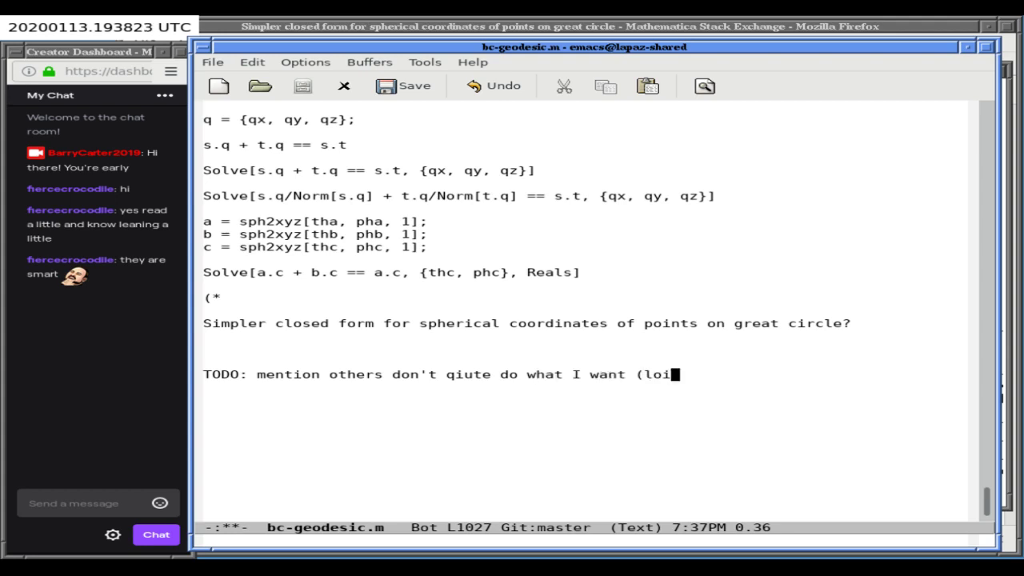
# - Insert another blank line between the title and the TODO note, leave the cursor there, and save the file
pyautogui.click(206, 348)
pyautogui.press('Up')
pyautogui.press('Return')
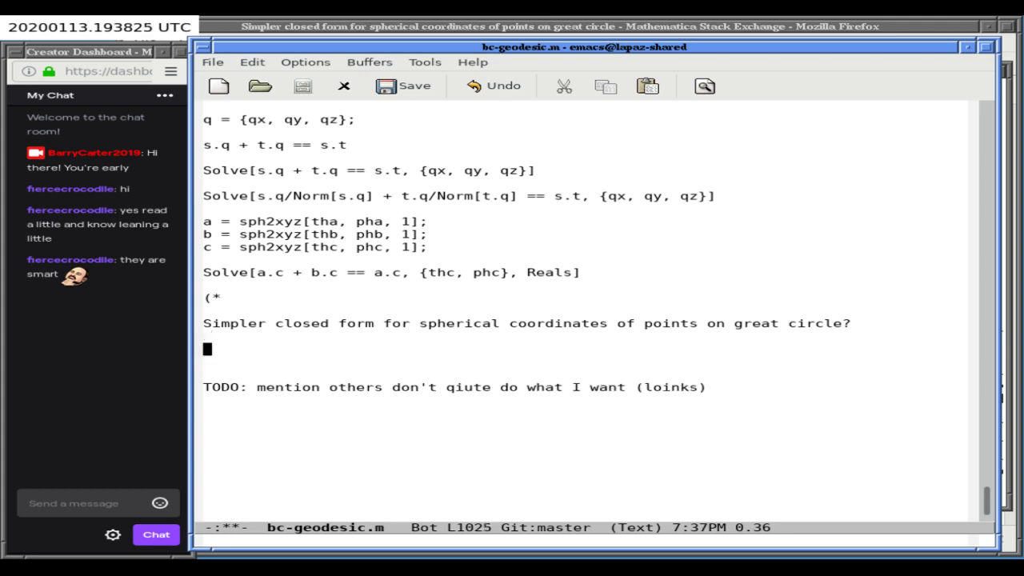
pyautogui.hotkey('ctrl', 'x')
pyautogui.hotkey('ctrl', 's')
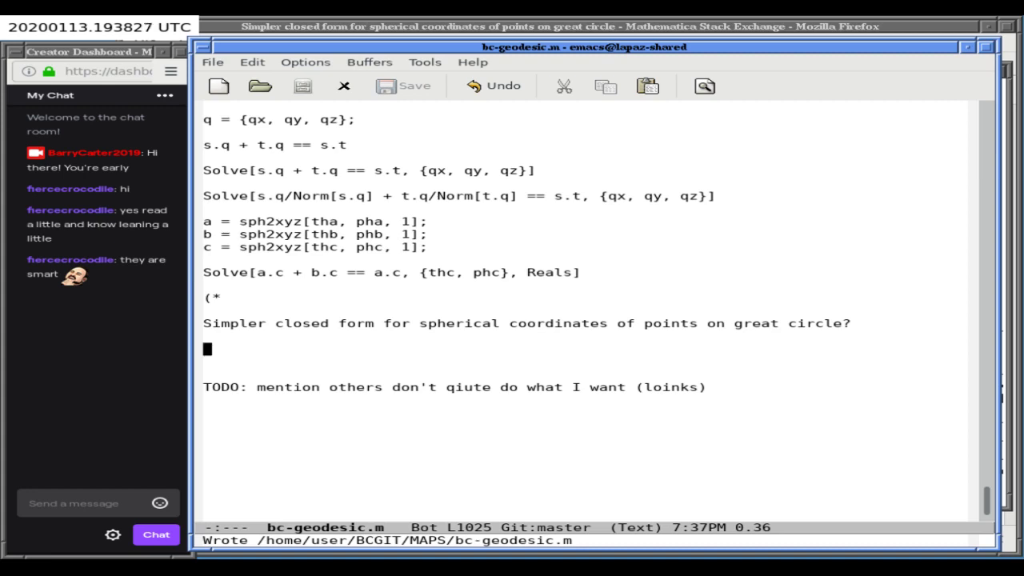